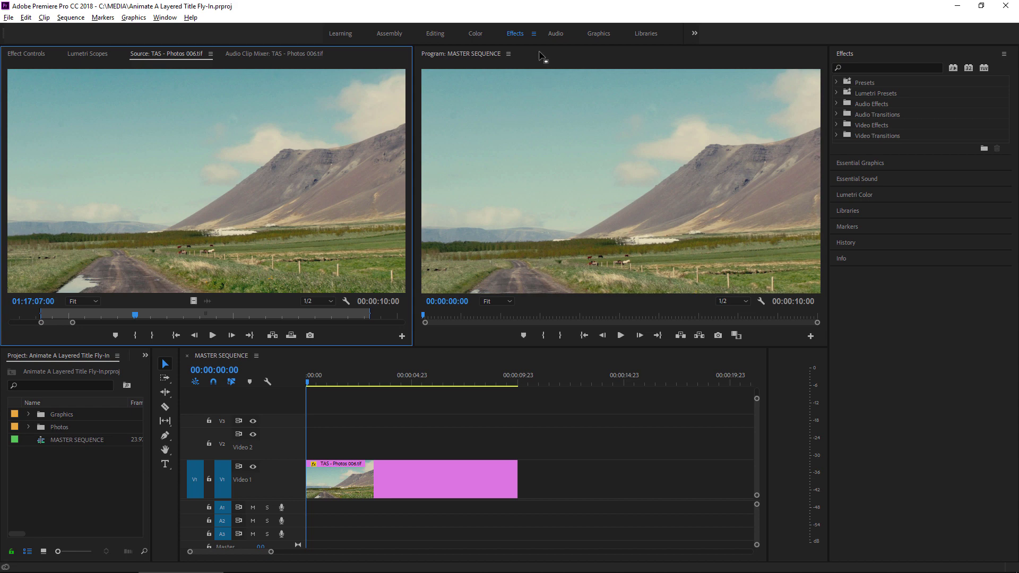
Dismiss the Effects workspace menu without changing the layout, and save the project.
click(534, 34)
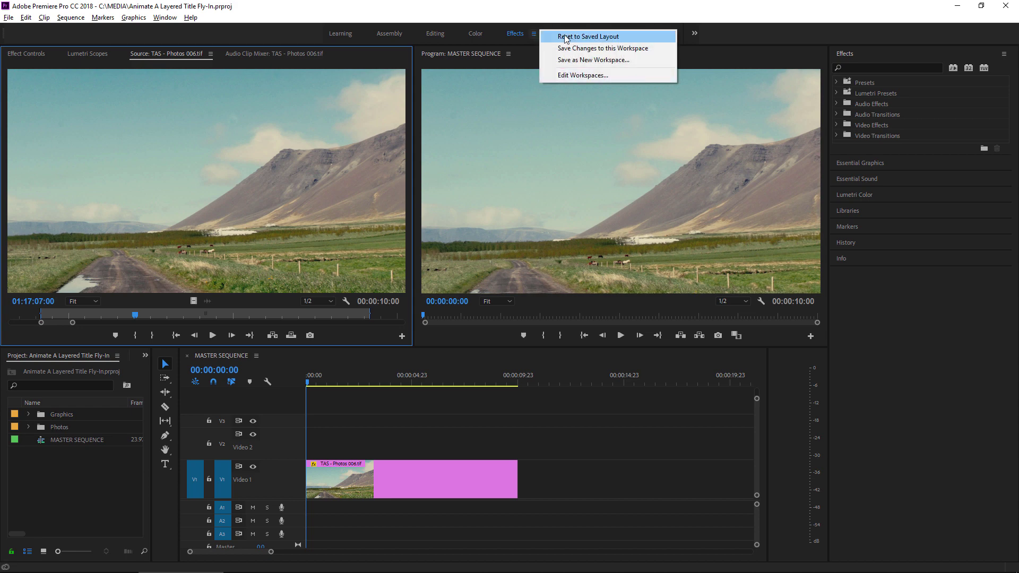
click(530, 34)
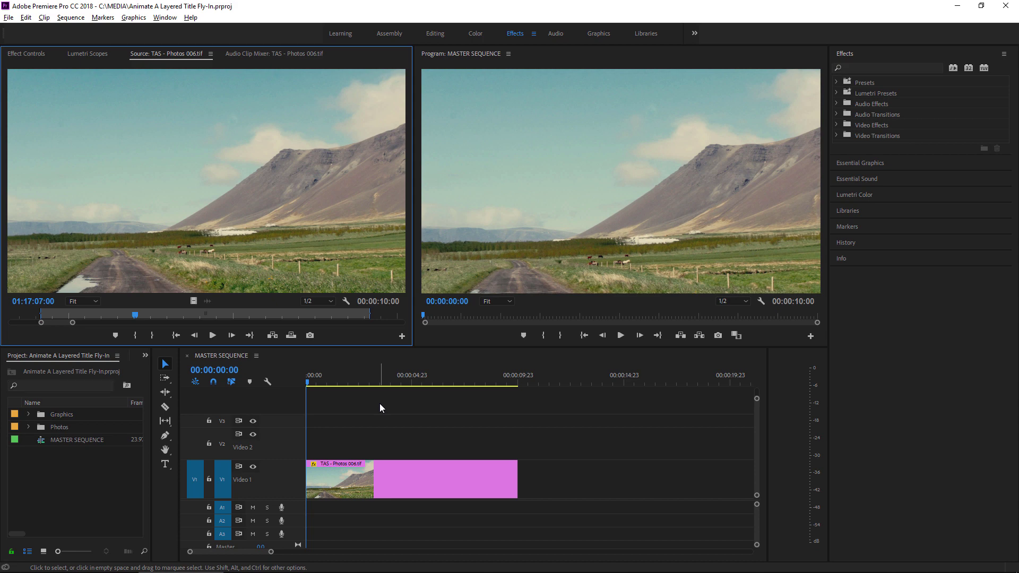
key(ctrl+s)
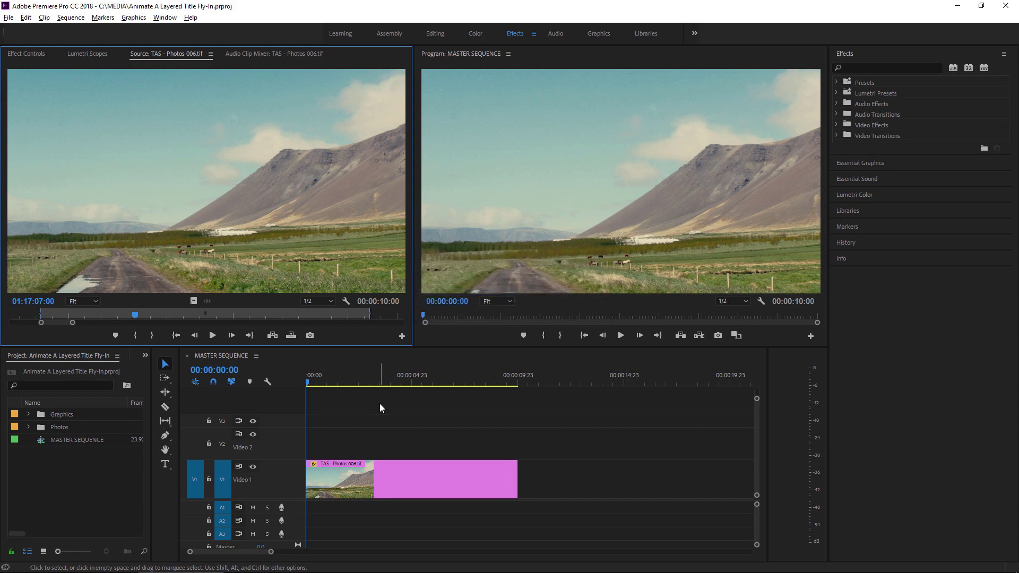
Drag TAS_MAIN_TITLE.psd from File Explorer's C:\MEDIA\Graphics folder into Premiere's Project panel.
key(alt+Tab)
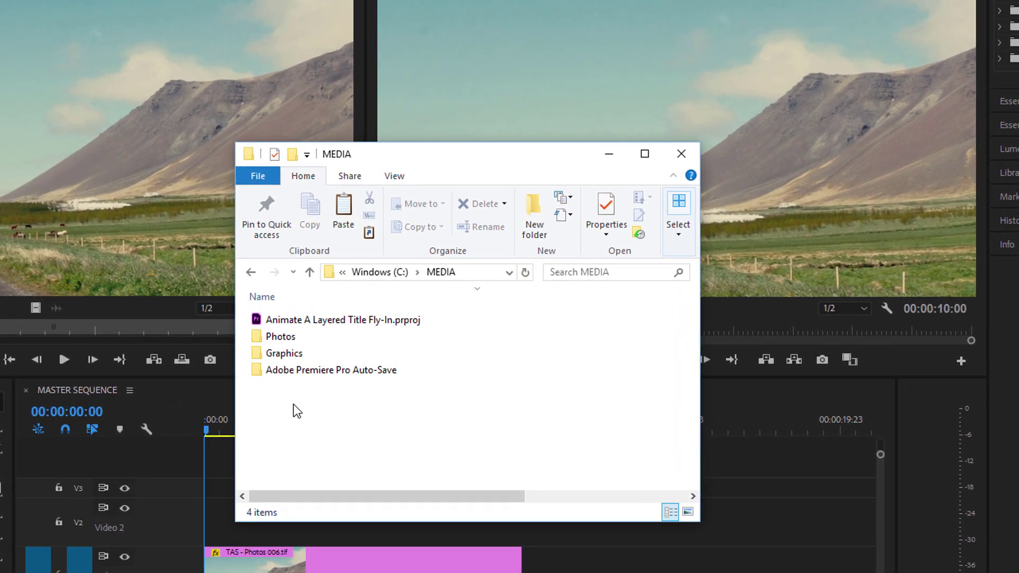
click(257, 355)
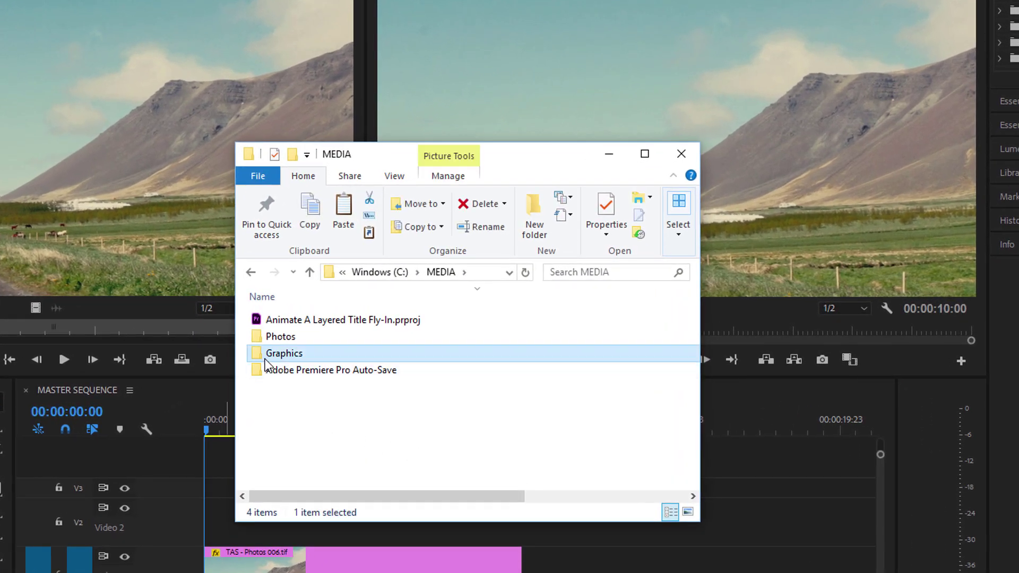
double_click(257, 355)
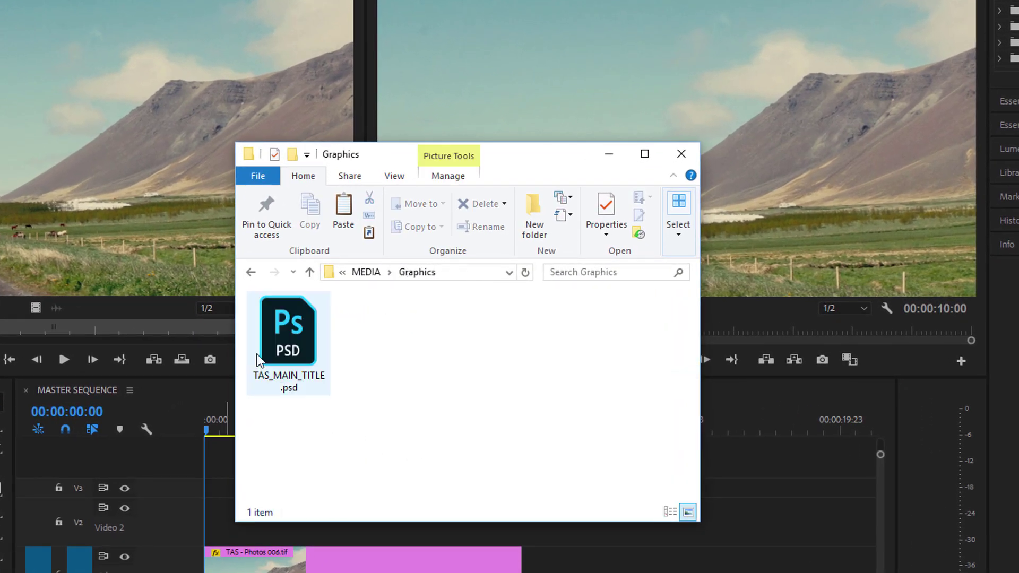
drag(257, 355, 92, 485)
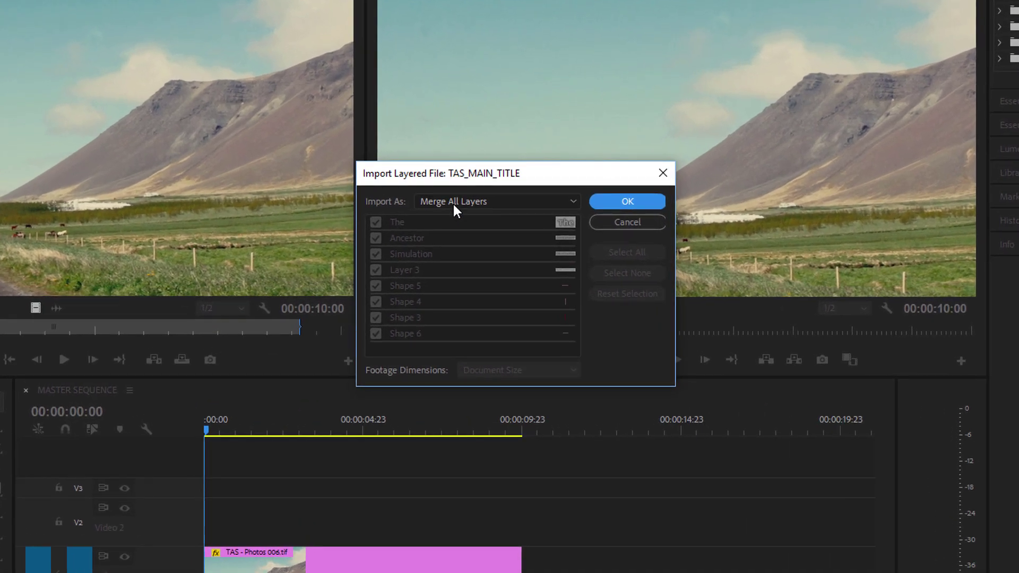
Import TAS_MAIN_TITLE.psd with Import As set to Sequence.
click(490, 204)
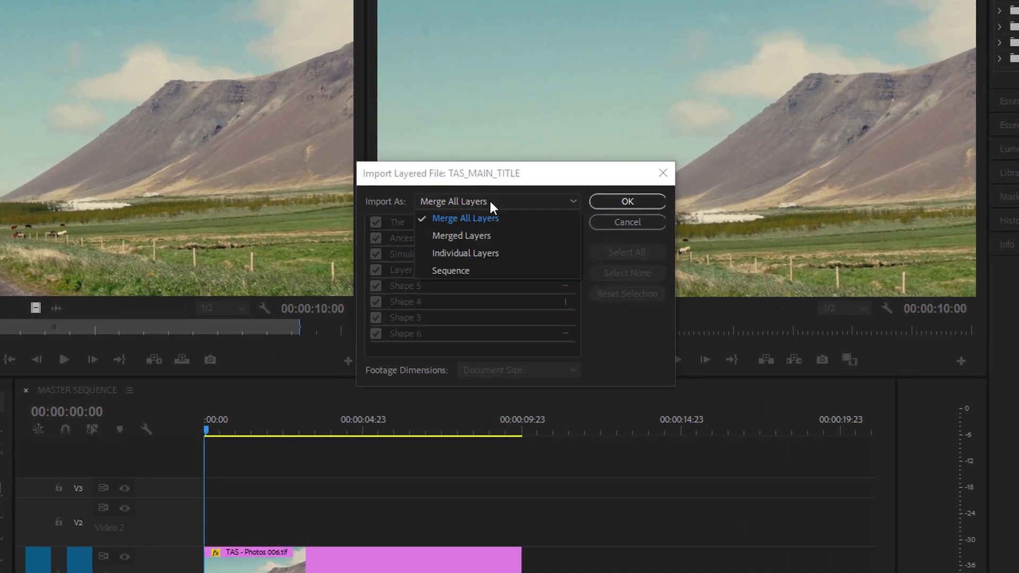
click(499, 274)
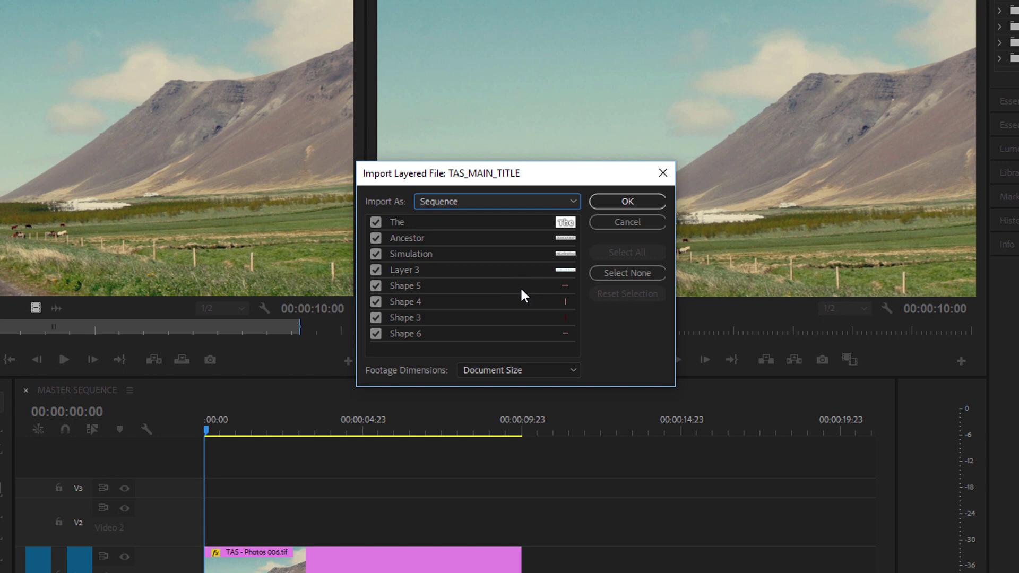
click(627, 201)
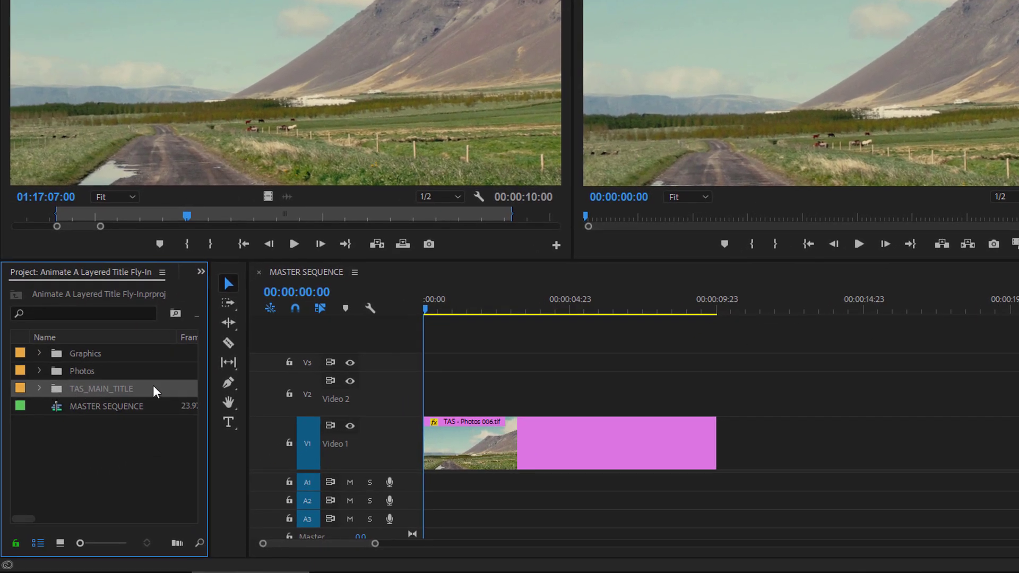
Expand the TAS_MAIN_TITLE bin and open the TAS_MAIN_TITLE sequence in the timeline.
click(39, 389)
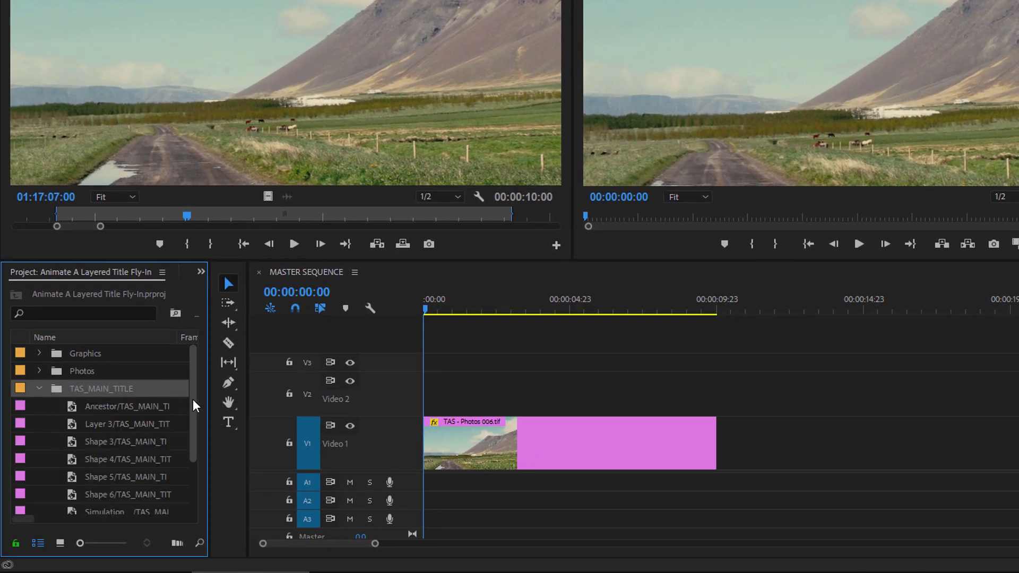
drag(196, 403, 191, 478)
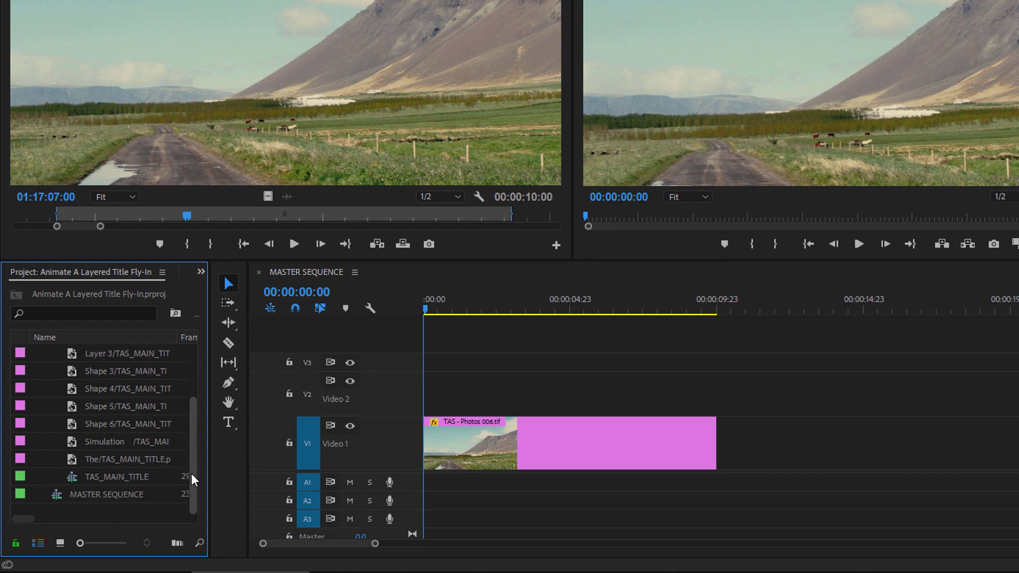
click(73, 480)
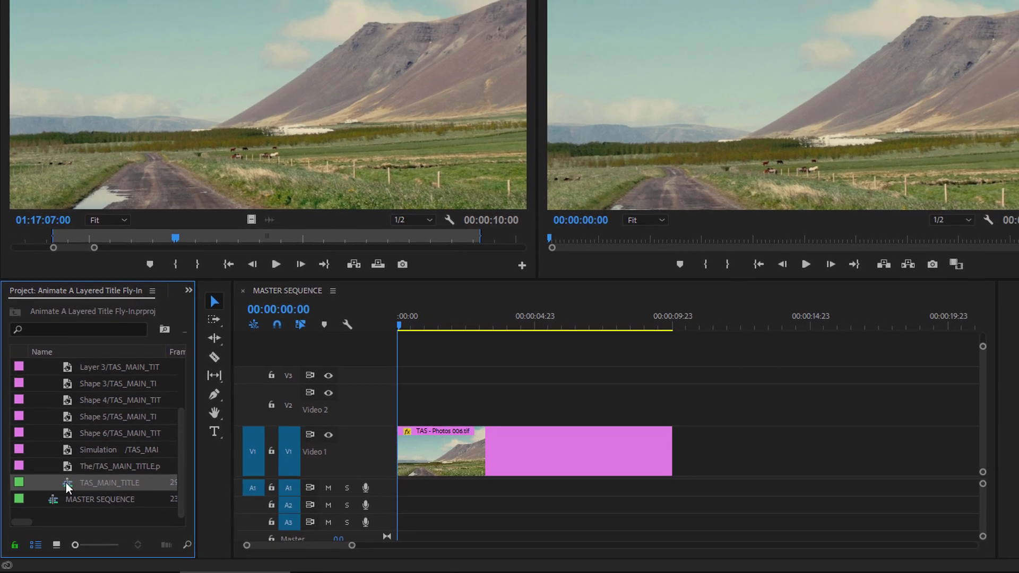
double_click(71, 478)
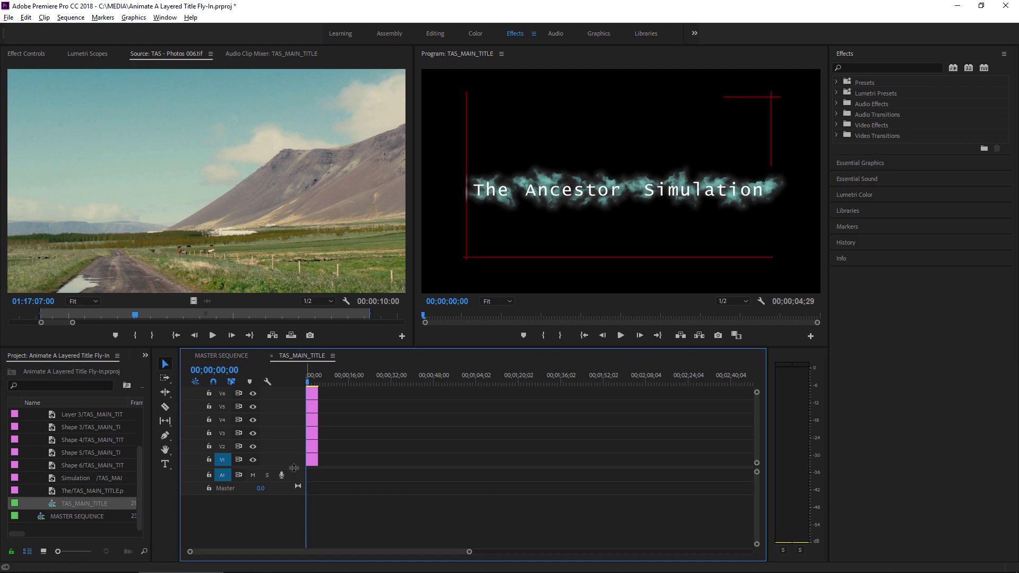
Enlarge the video track area and copy all eight title layer clips on V1–V8.
drag(294, 468, 290, 518)
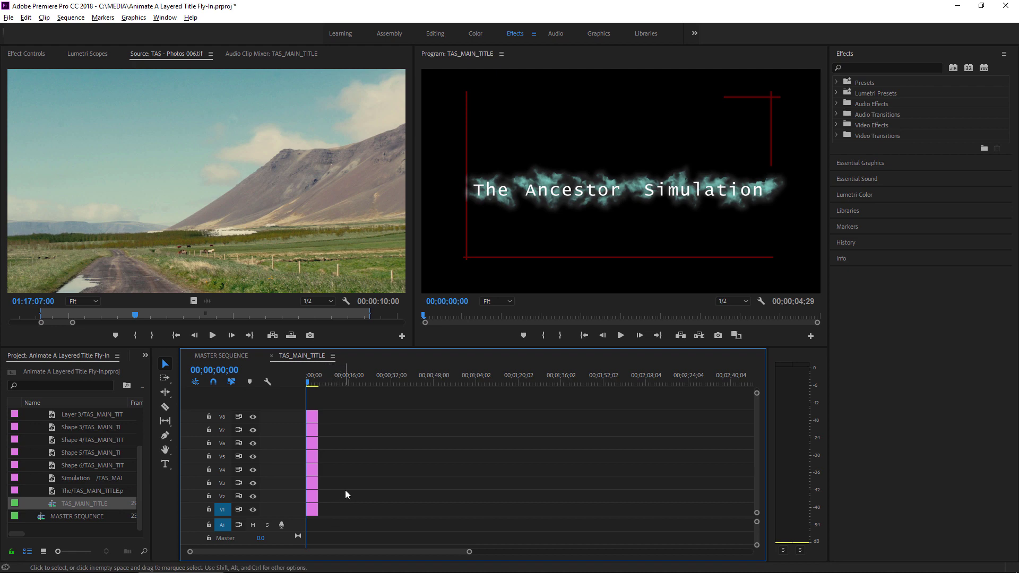
drag(348, 508, 318, 411)
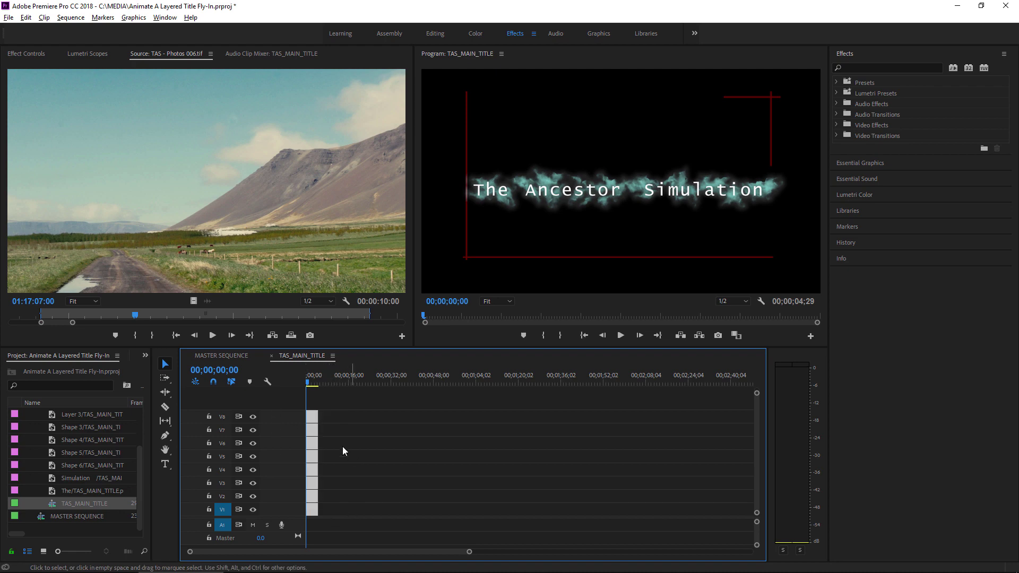
right_click(312, 421)
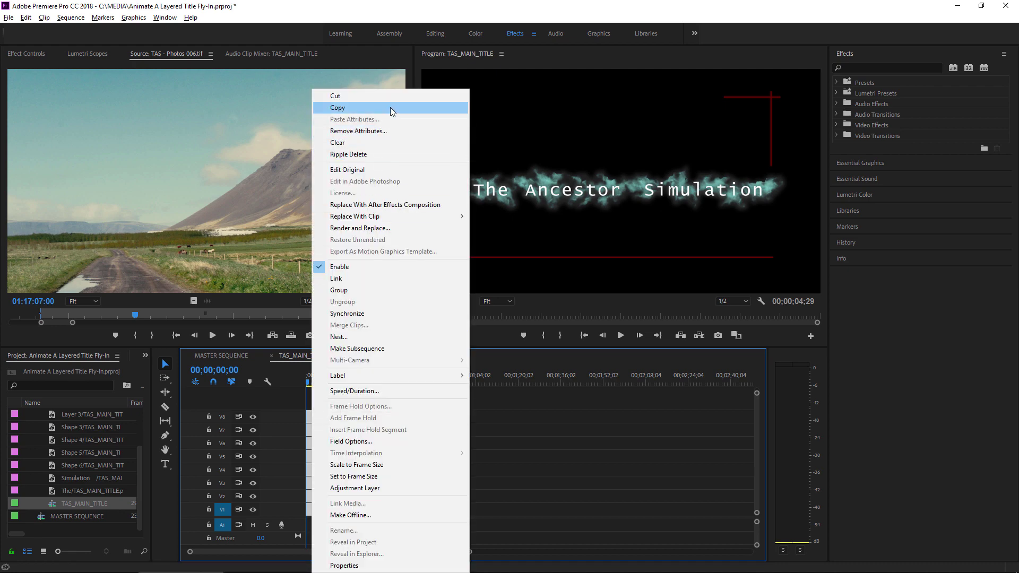
click(391, 107)
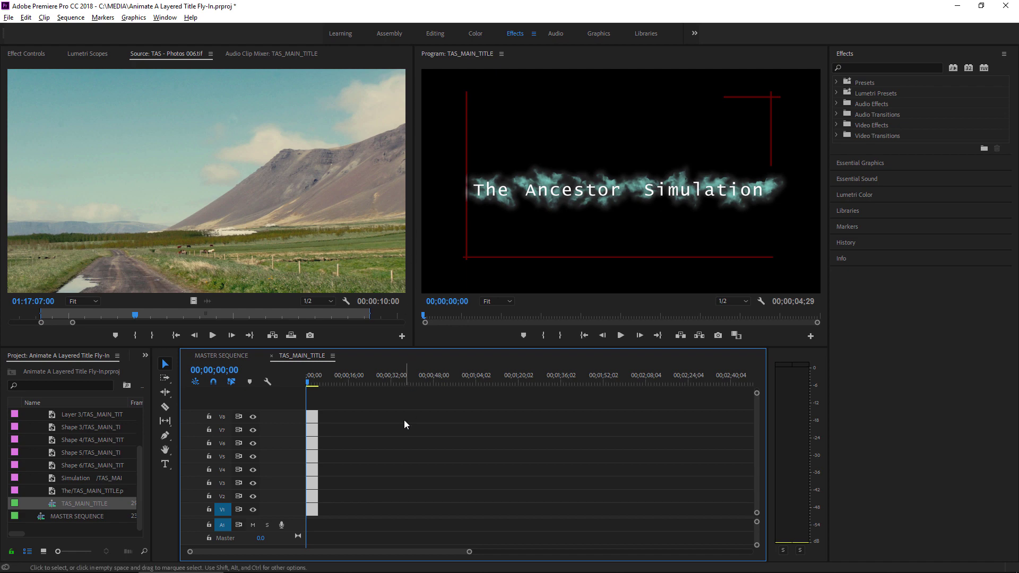
Paste the title layers into MASTER SEQUENCE at 00:00:00:00, stacked above the photo through V9.
click(220, 355)
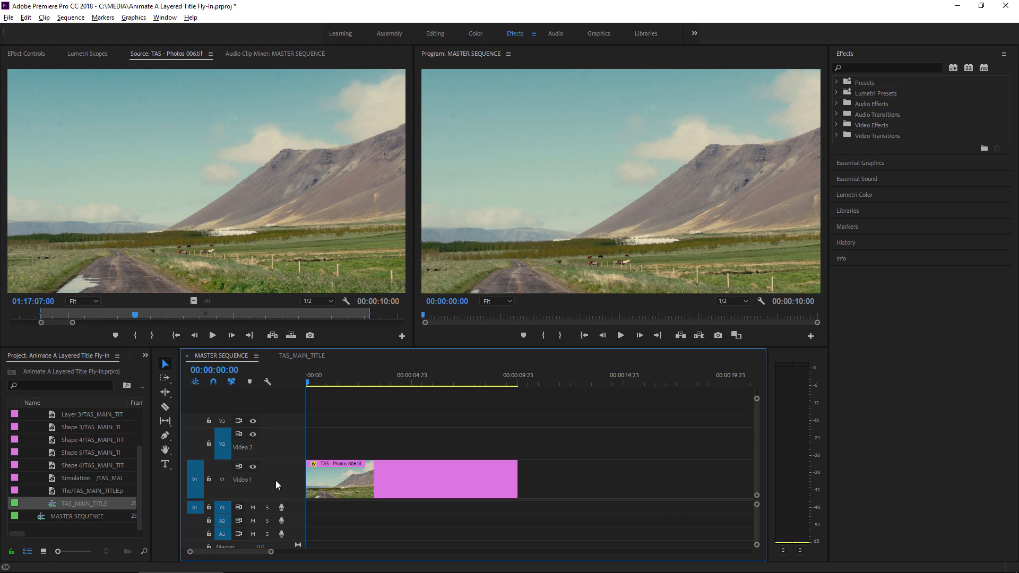
key(ctrl+v)
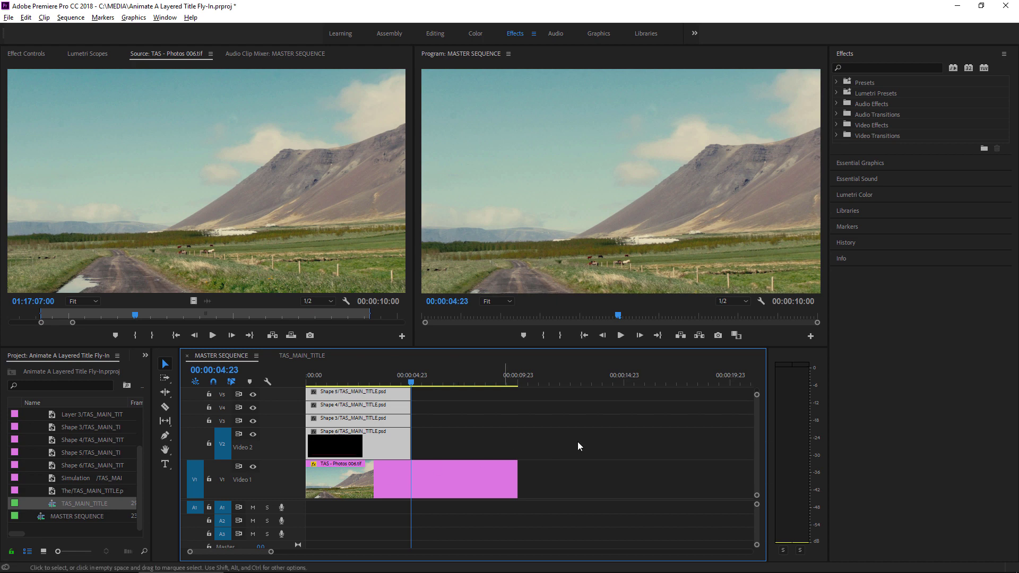
scroll(756, 429, up, 5)
scroll(757, 425, up, 1)
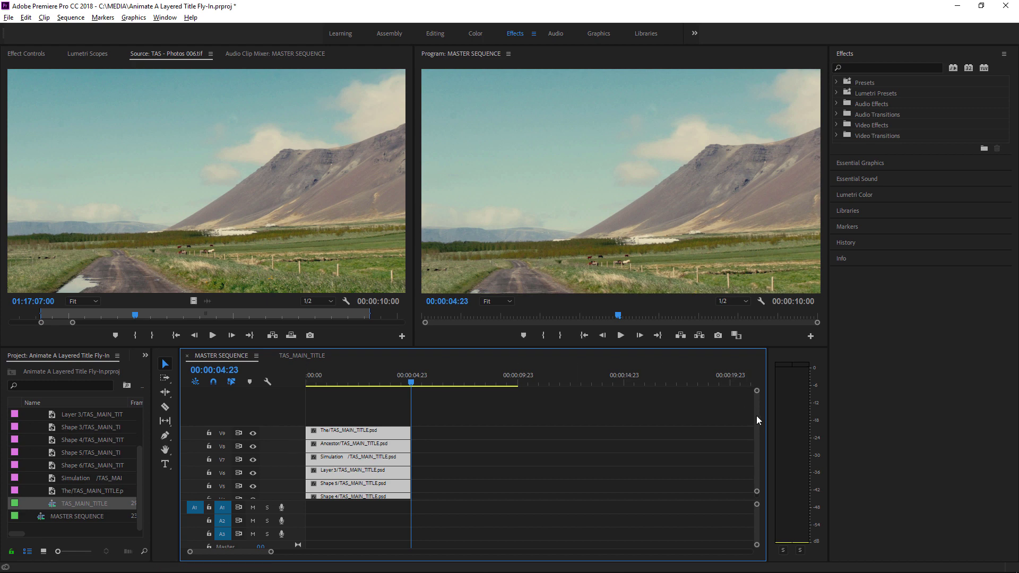
Trim the title clips' out points to line up with the end of the landscape photo.
drag(757, 416, 756, 420)
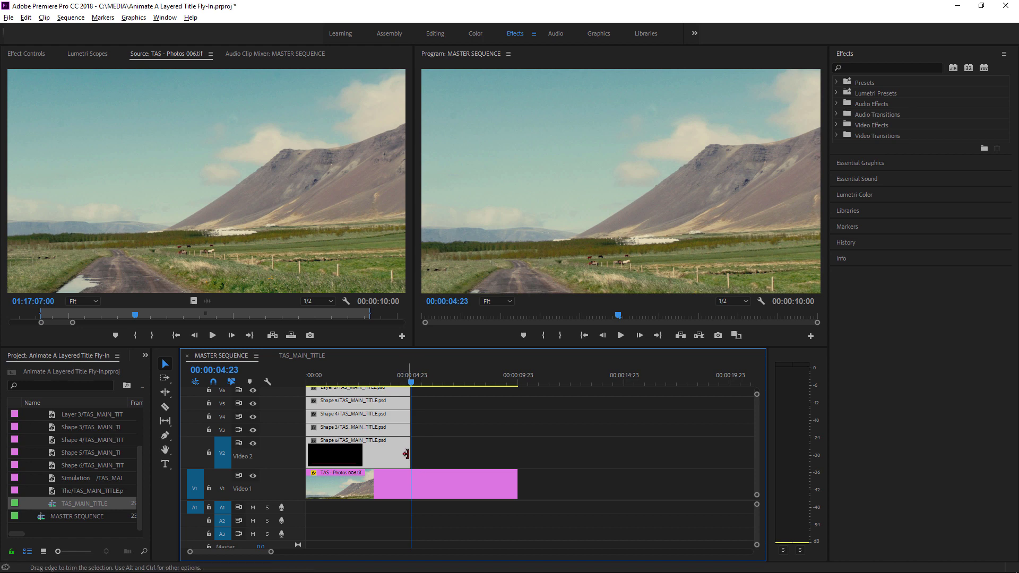
drag(409, 455, 521, 456)
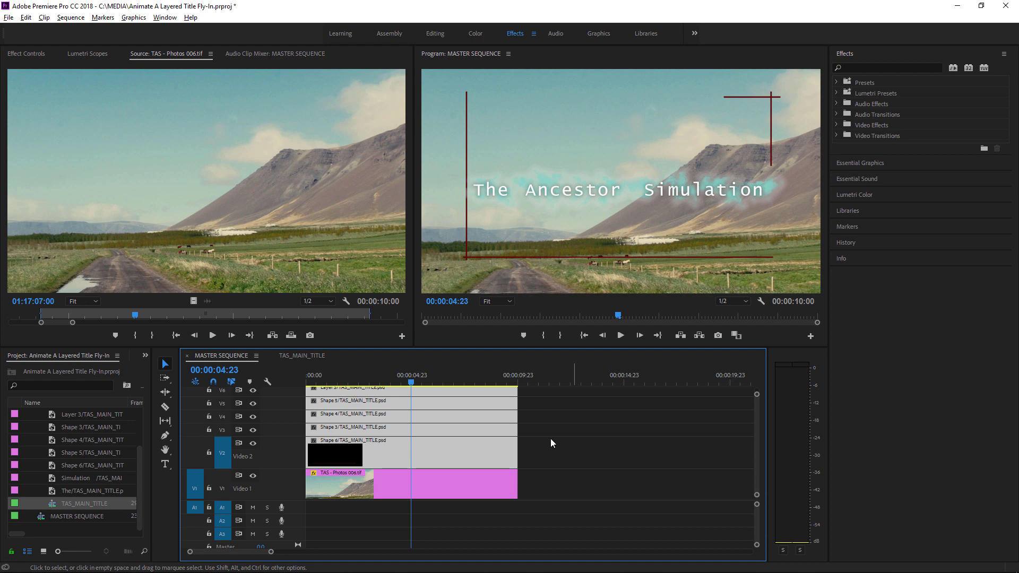
Toggle V5, V4 and V3 visibility to identify each frame line, then select only Shape 6 on V2.
click(369, 380)
drag(367, 381, 371, 382)
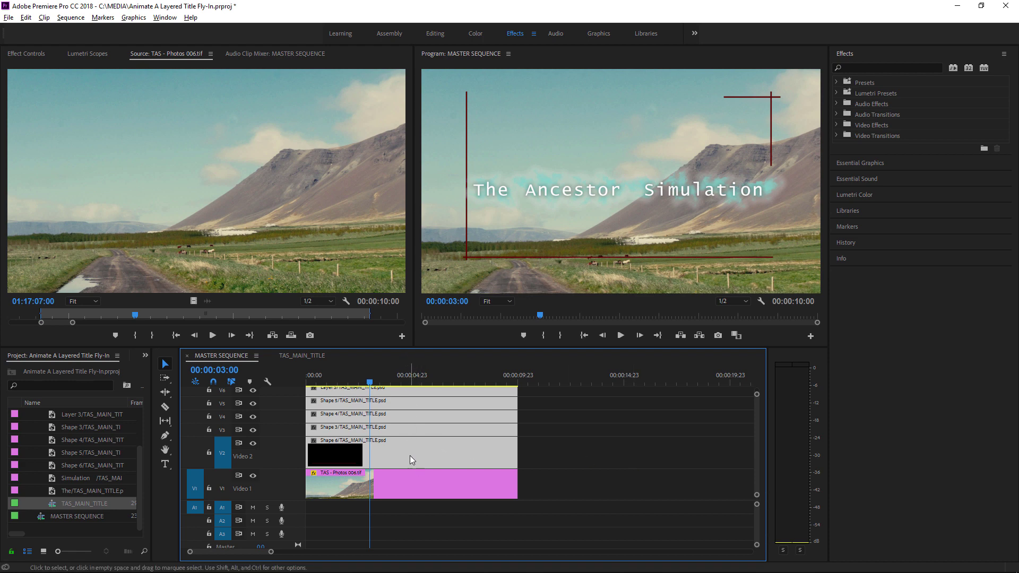
click(254, 404)
click(253, 403)
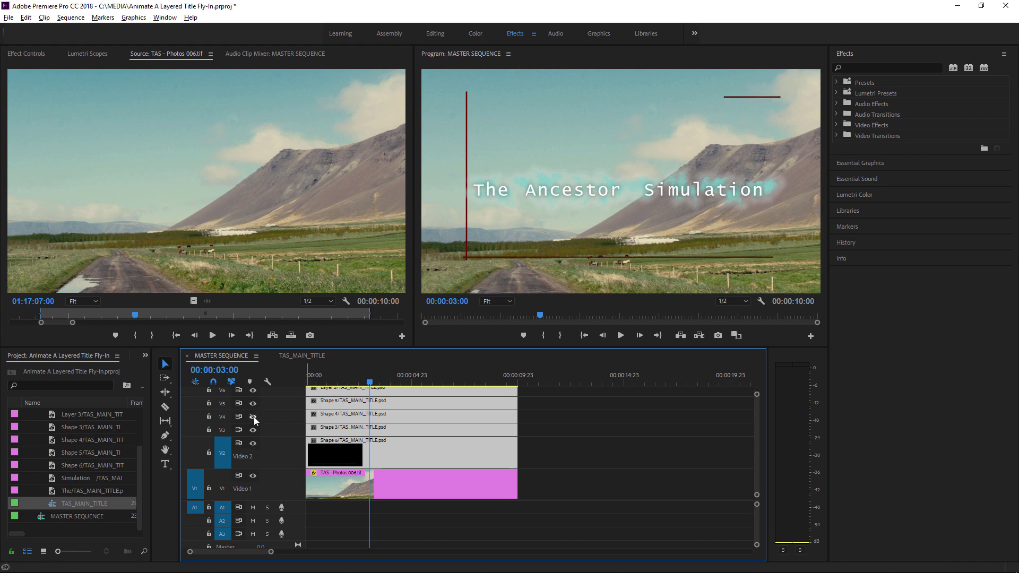
click(253, 417)
click(254, 430)
click(253, 430)
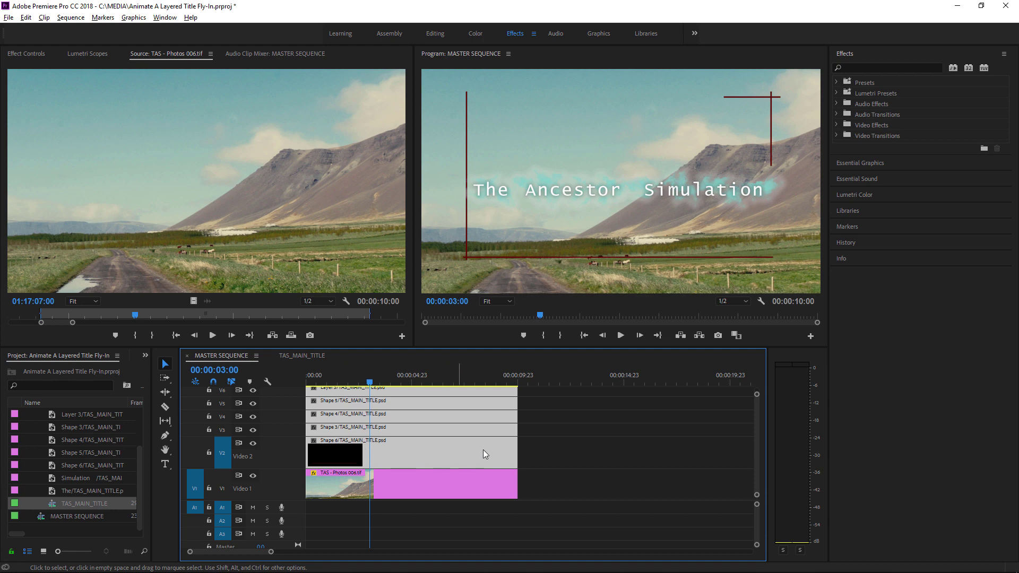
click(550, 451)
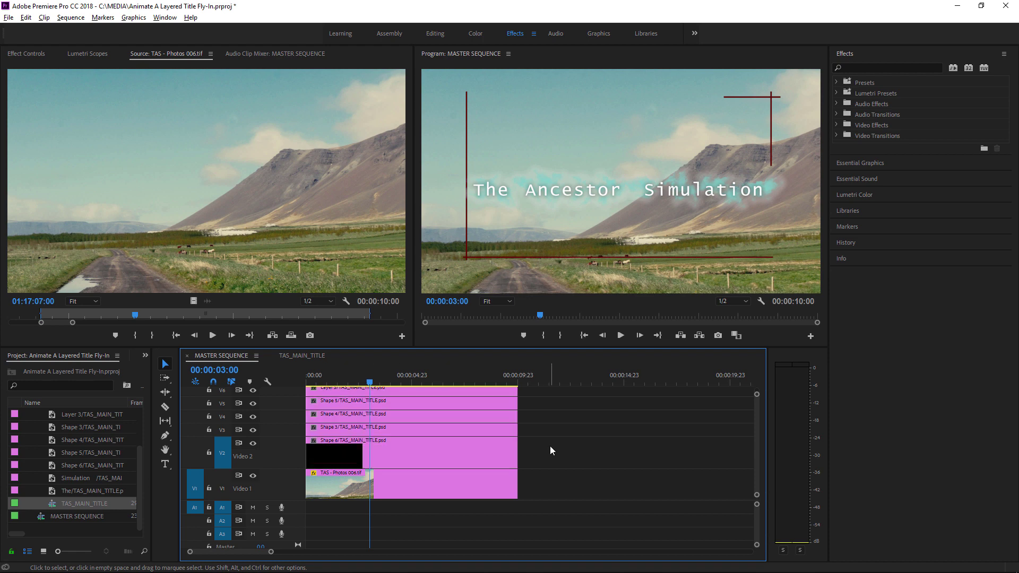
click(420, 451)
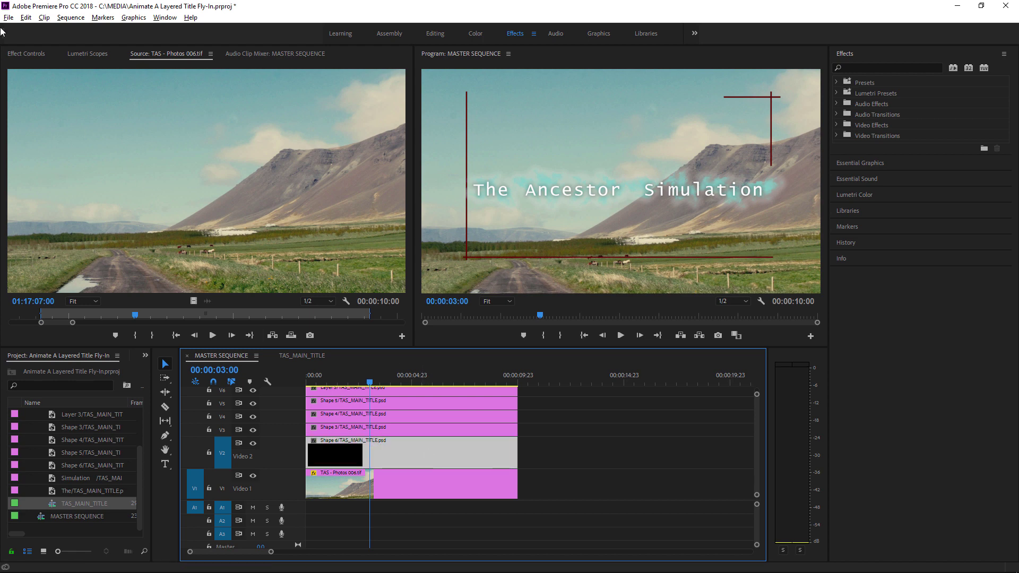
Add a Position keyframe at 00:00:03:00 to Shape 6 with Ease In temporal interpolation.
click(15, 57)
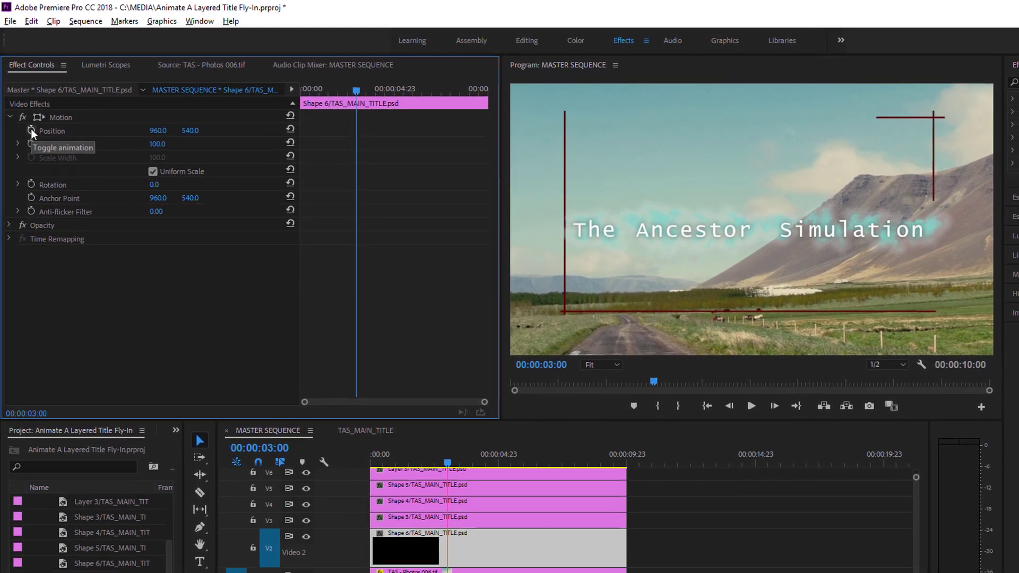
click(32, 132)
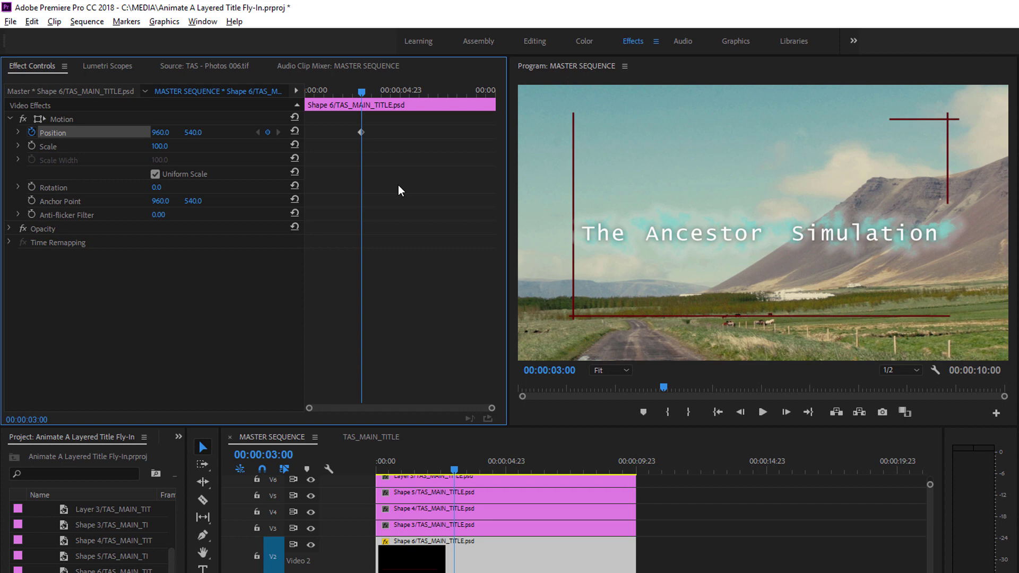
right_click(361, 134)
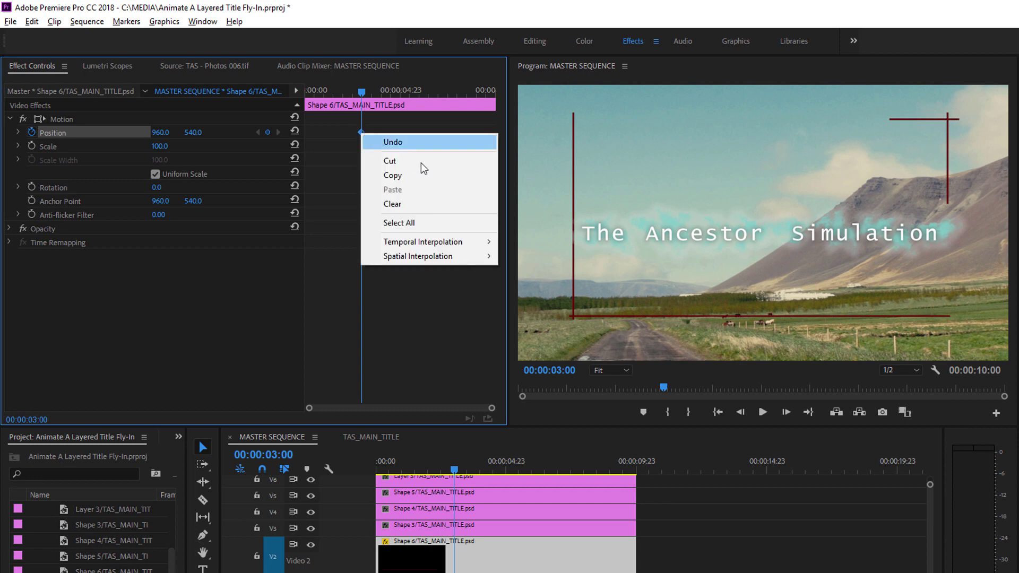
mouse_move(462, 243)
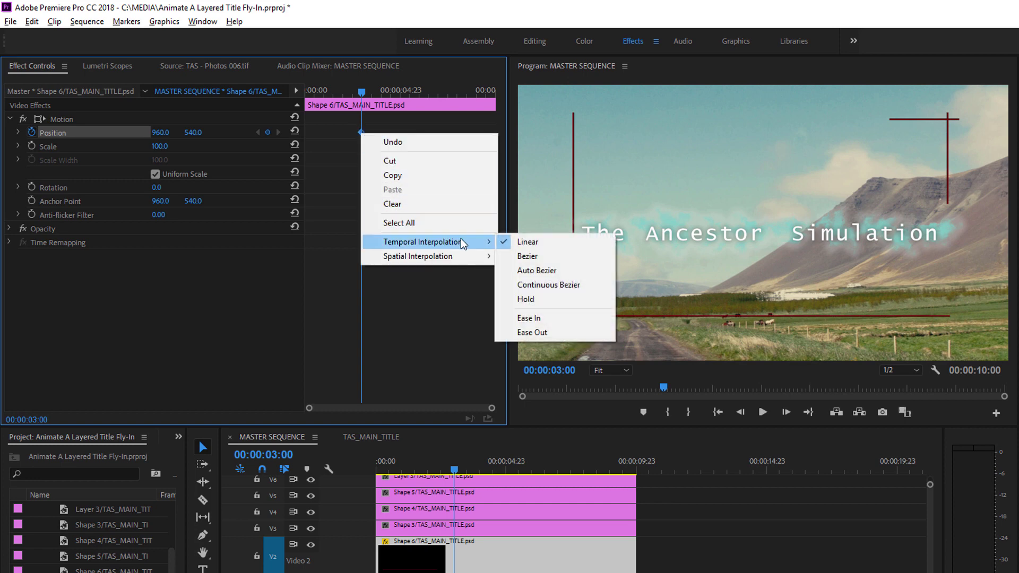
click(525, 319)
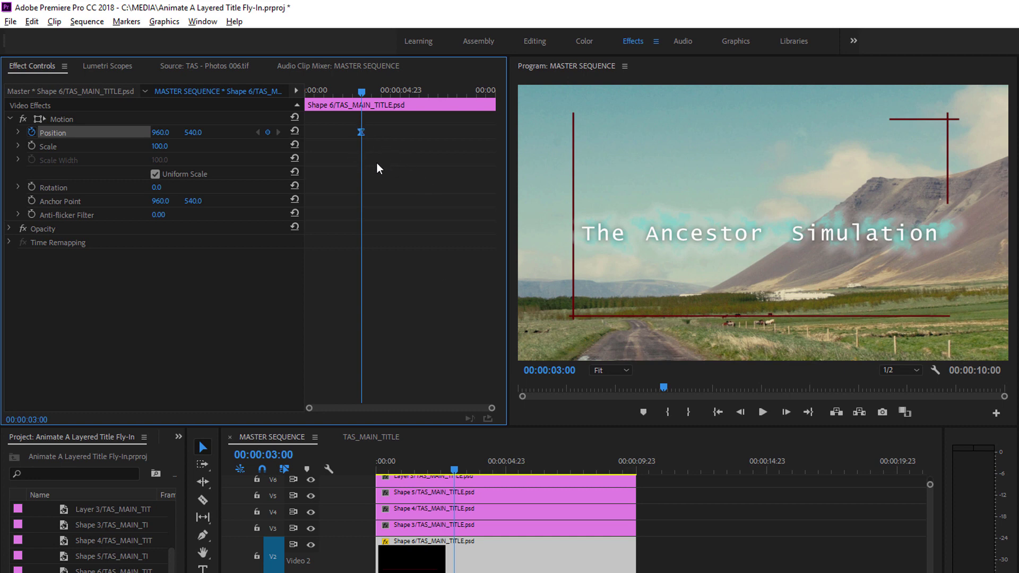
Copy Shape 6's keyframed Motion effect and move the playhead to the sequence start.
right_click(68, 120)
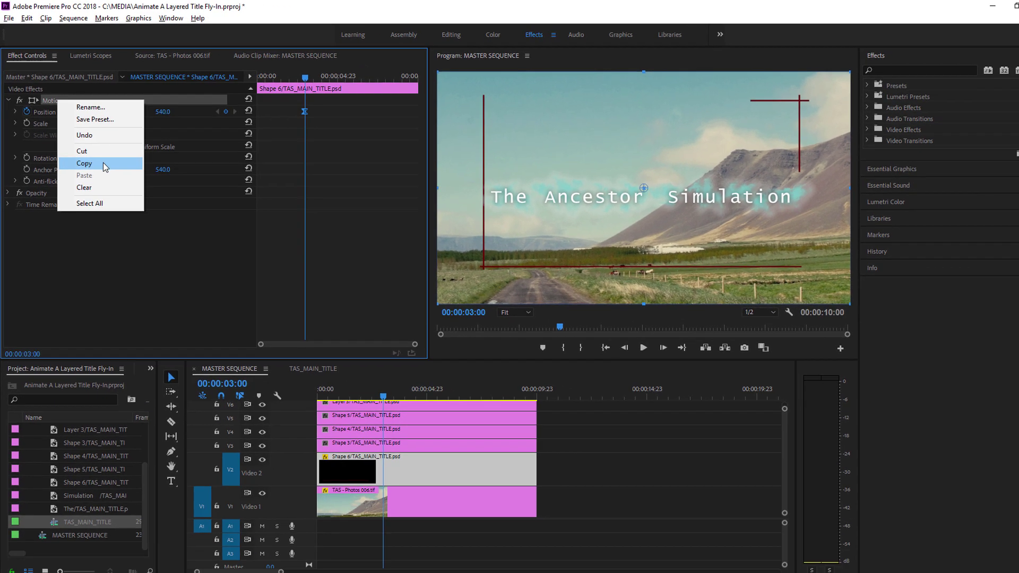
click(102, 163)
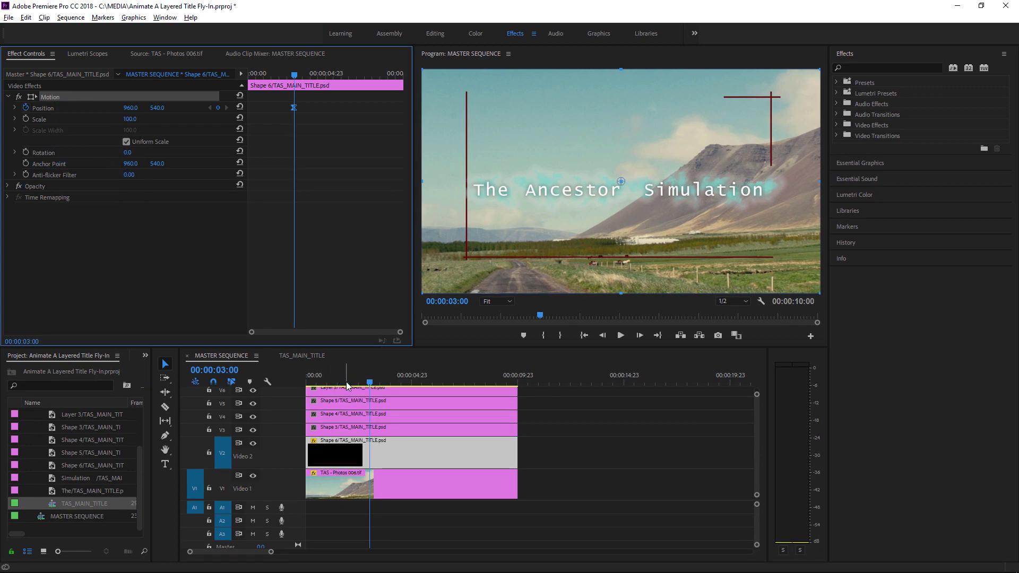
drag(340, 379, 282, 383)
key(ctrl+shift+a)
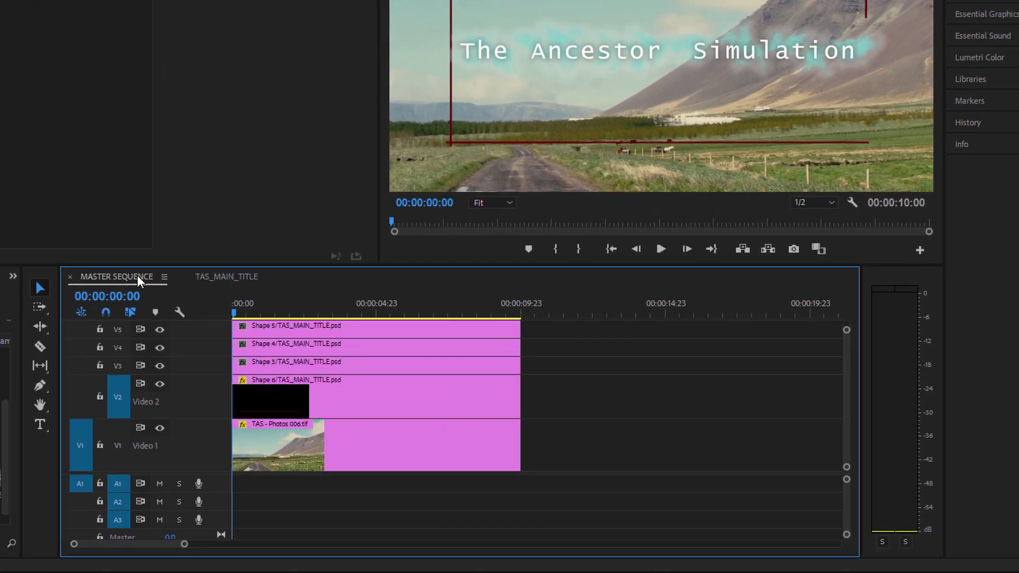
Paste Shape 6's eased Position animation onto all title clips on V3 through V9, using a maximized timeline.
key(grave)
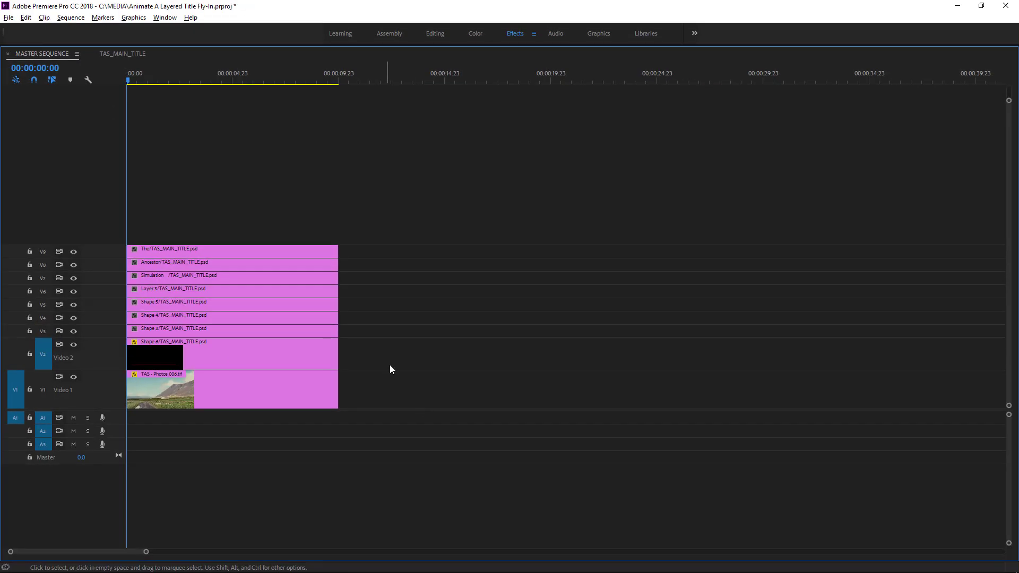
drag(384, 330, 221, 243)
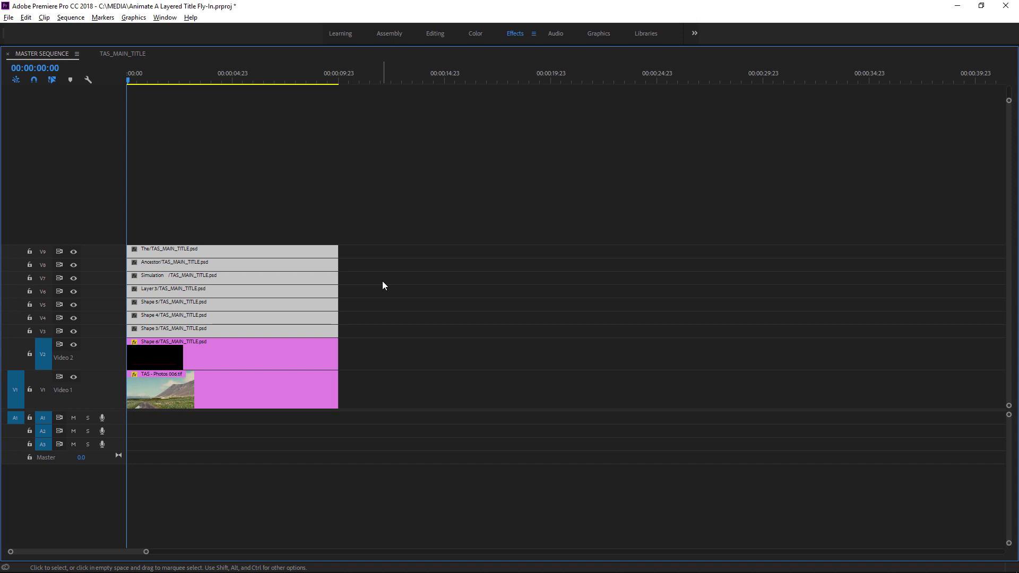
double_click(52, 54)
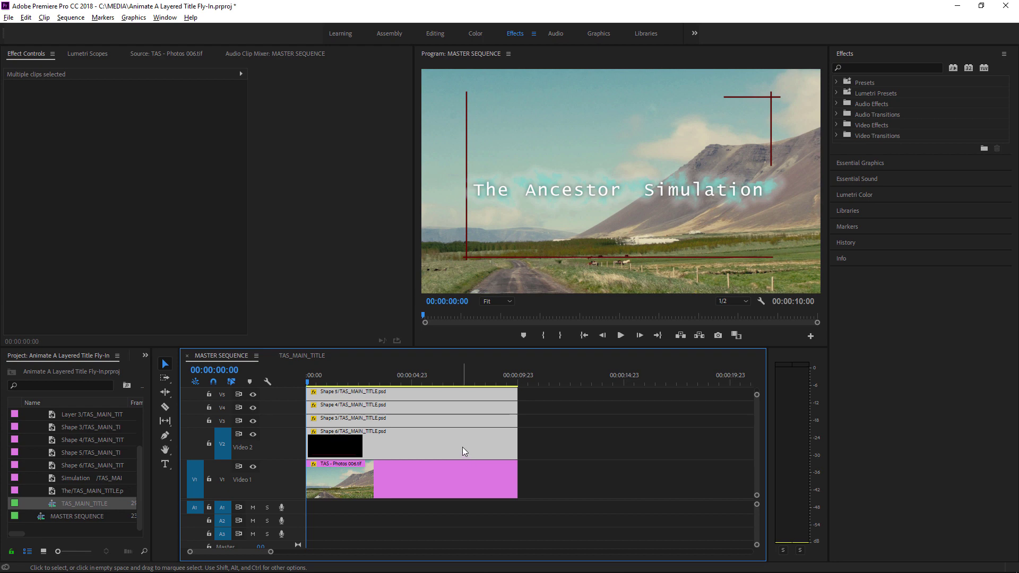
Select only the Shape 3 clip to check its new Position keyframe at 960, 540.
click(554, 432)
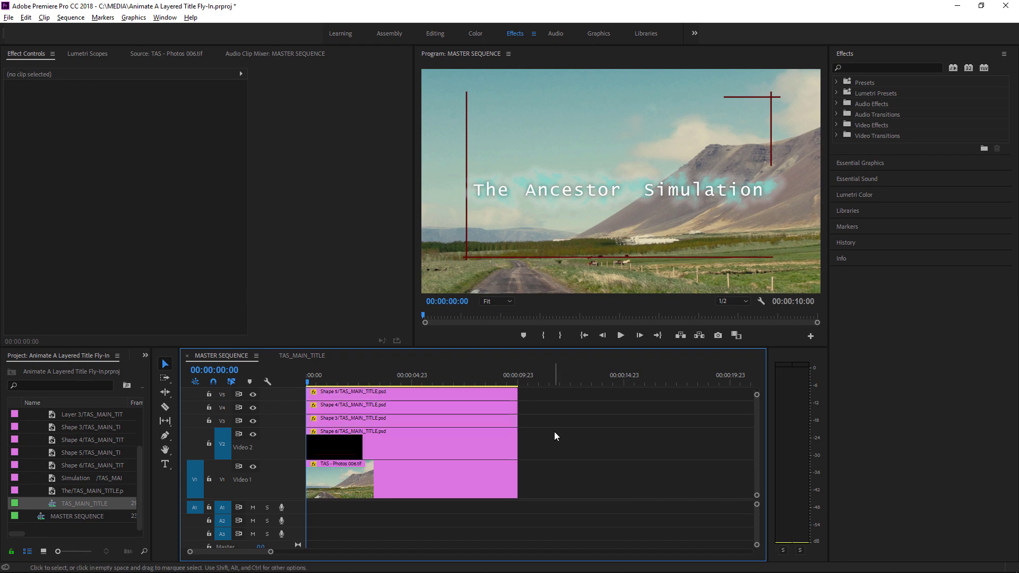
click(461, 424)
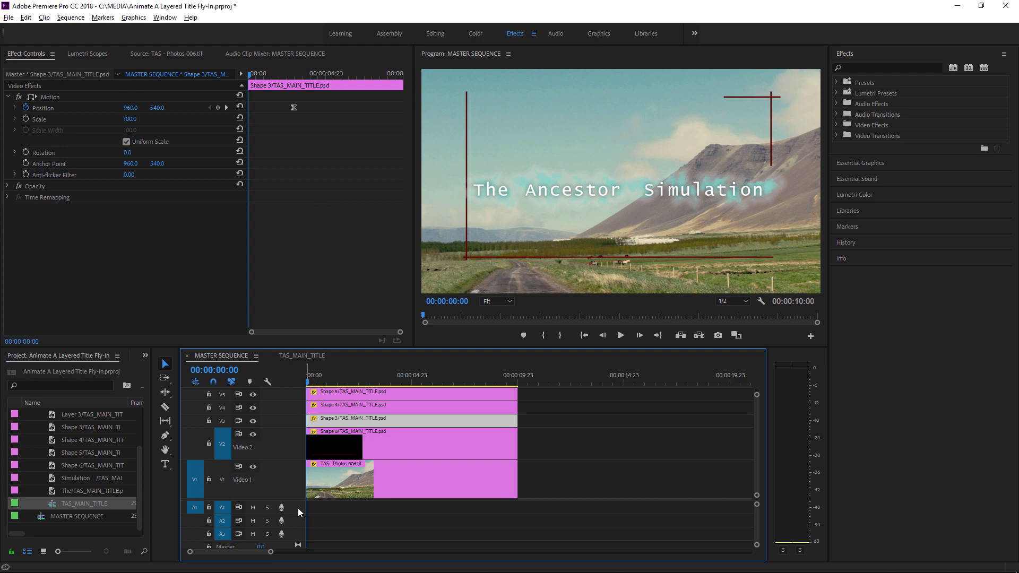
Enlarge the video tracks and trim the V4–V9 clip starts progressively later, up to about 00:00:02:02.
drag(296, 515, 296, 537)
drag(294, 499, 294, 525)
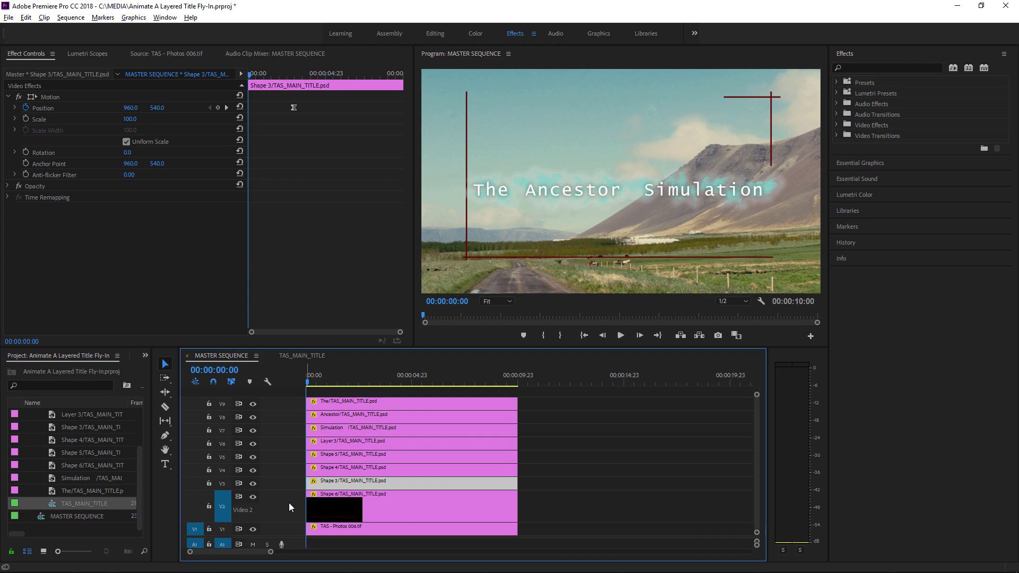
drag(307, 471, 323, 471)
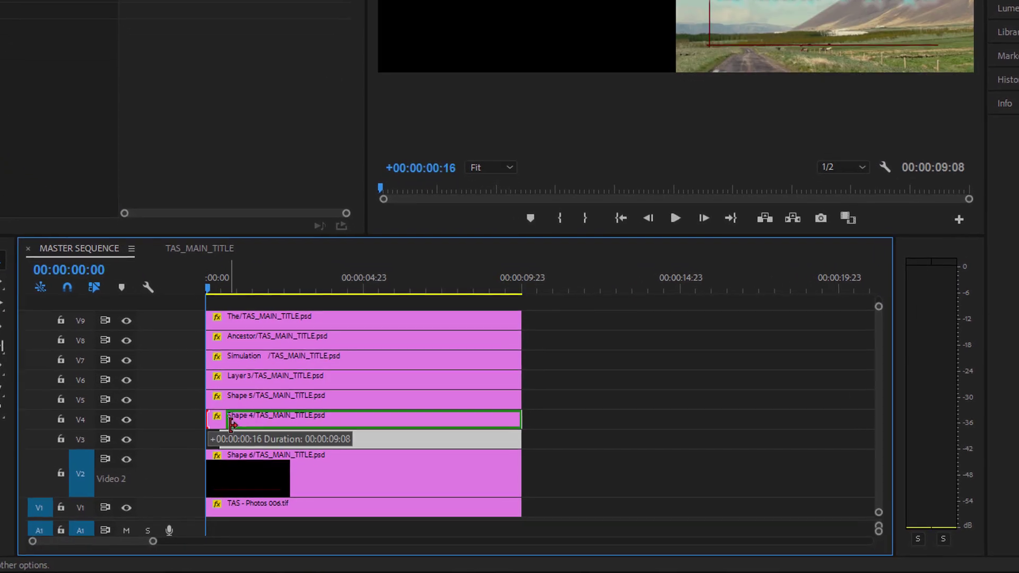
drag(231, 423, 230, 423)
drag(206, 399, 263, 358)
drag(204, 338, 277, 340)
drag(205, 317, 279, 325)
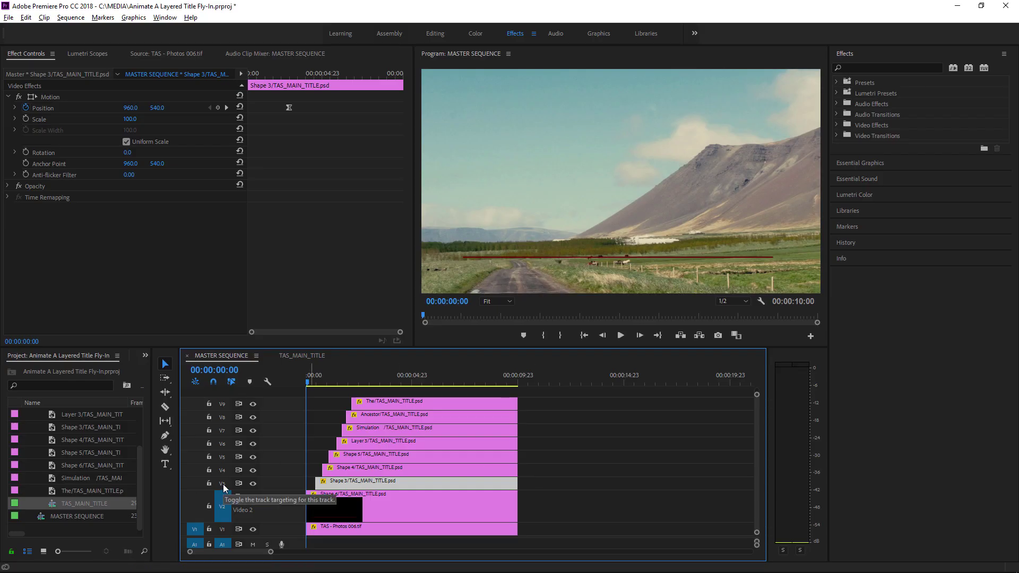
shift+click(223, 484)
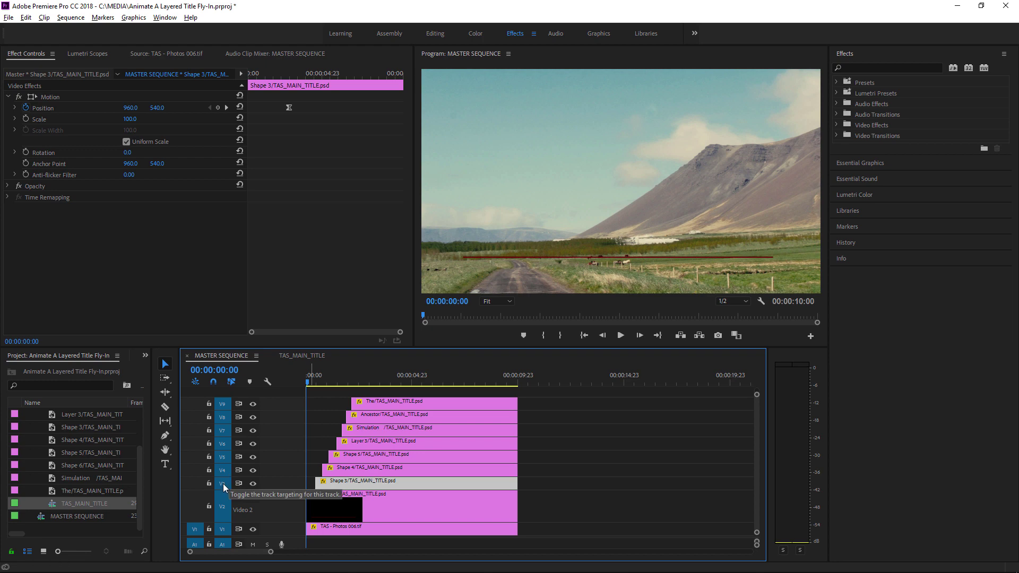
key(space)
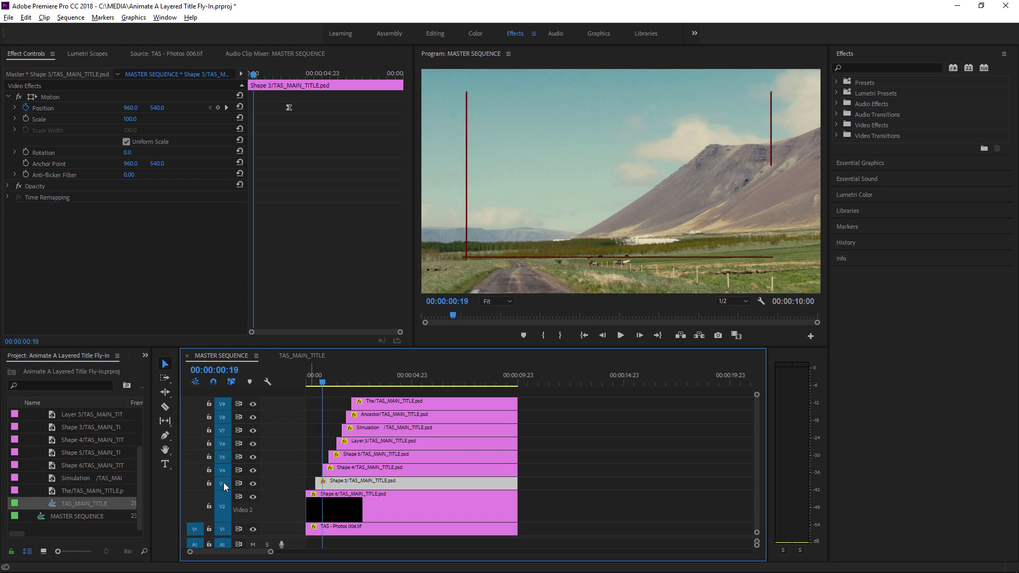
key(j)
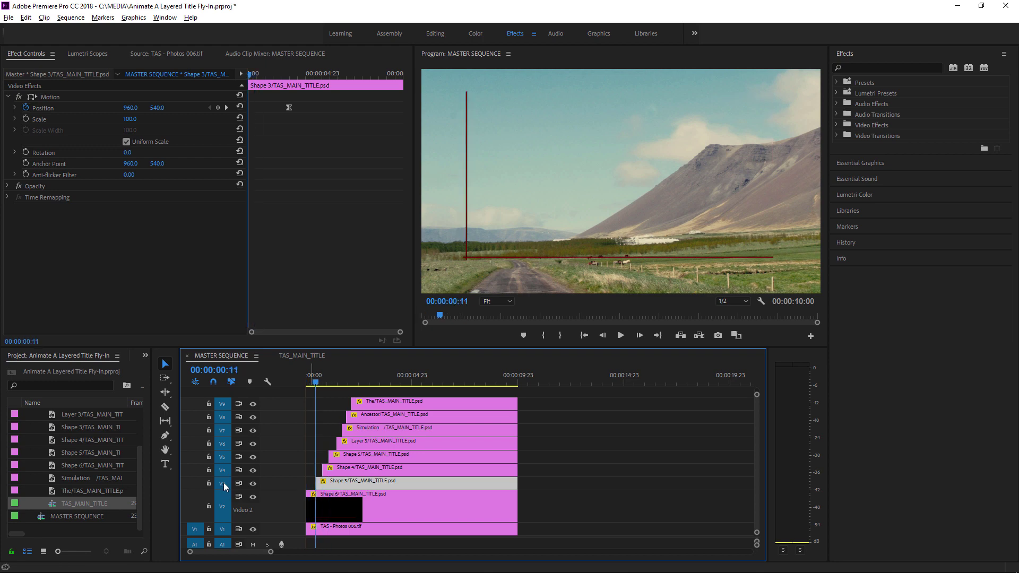
key(l)
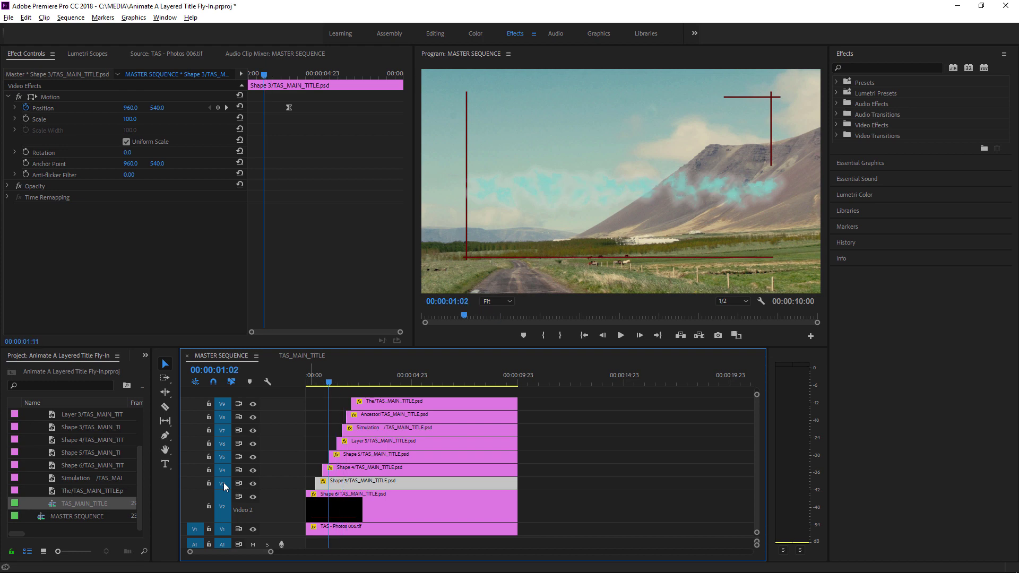
key(j)
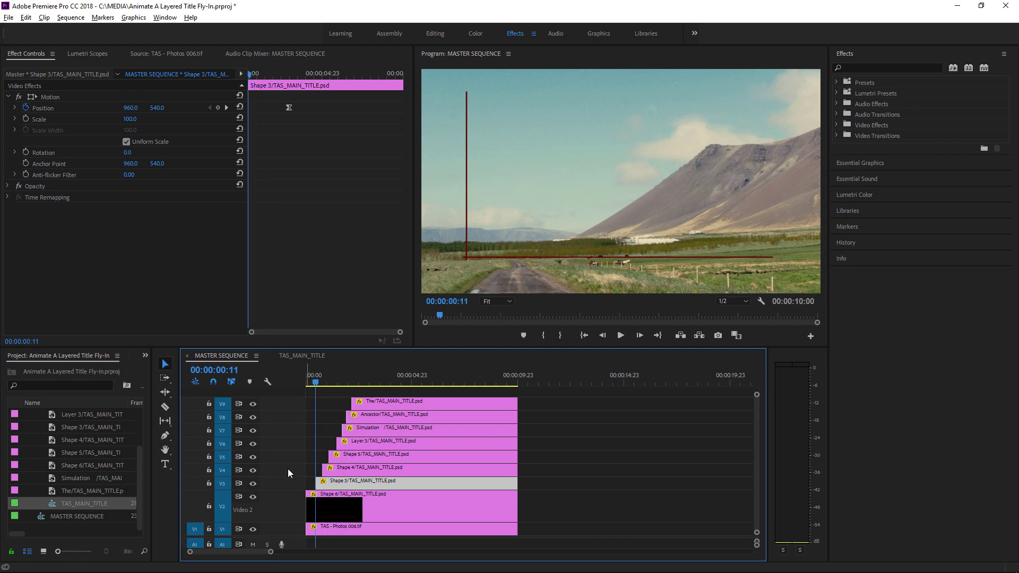
click(500, 313)
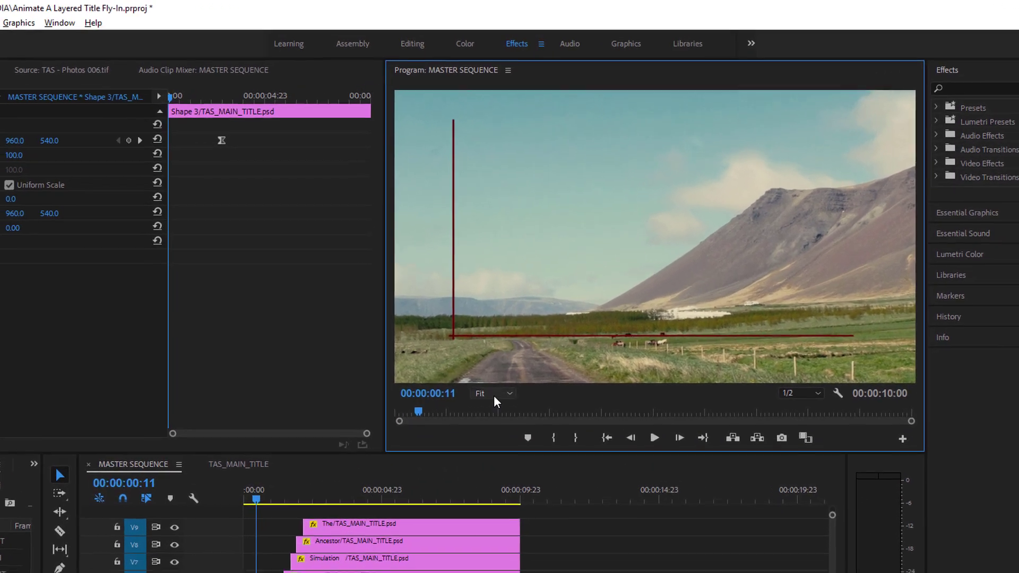
Zoom the Program monitor to 25%, deselect the clip and return to 00:00:00:00.
click(494, 394)
click(497, 490)
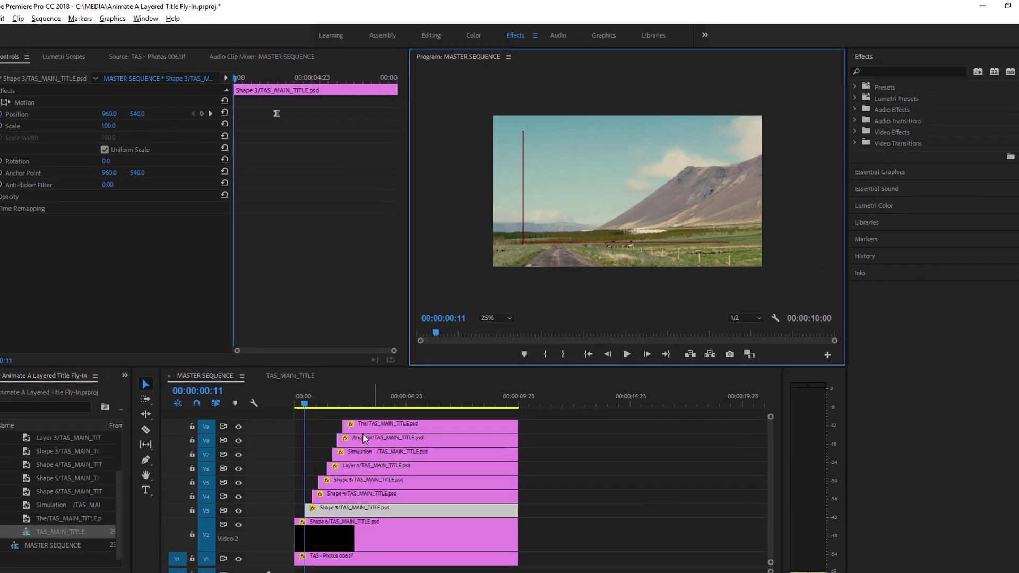
click(571, 533)
key(Home)
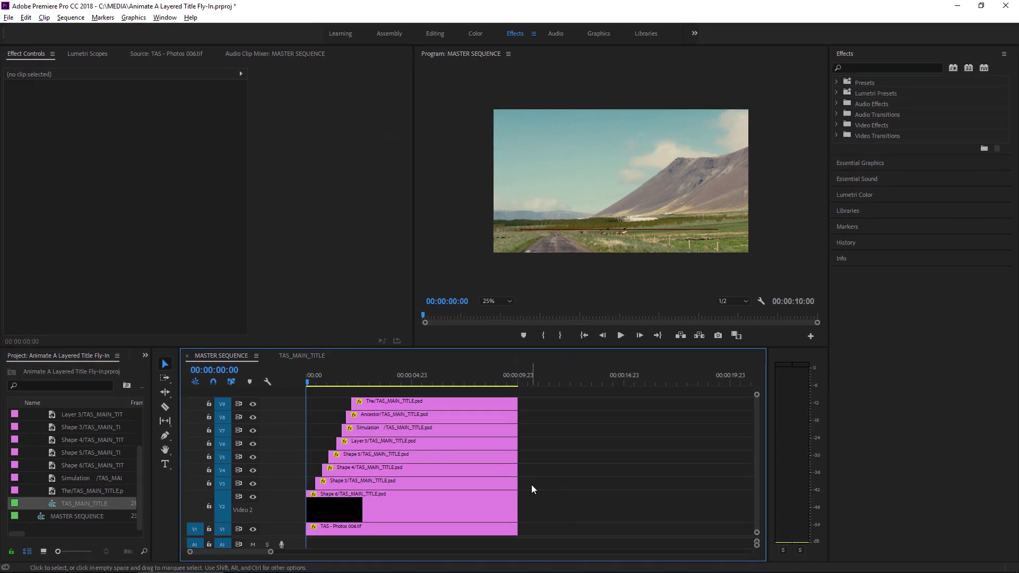
Move Shape 6 off the left edge of the frame as its starting position.
click(377, 509)
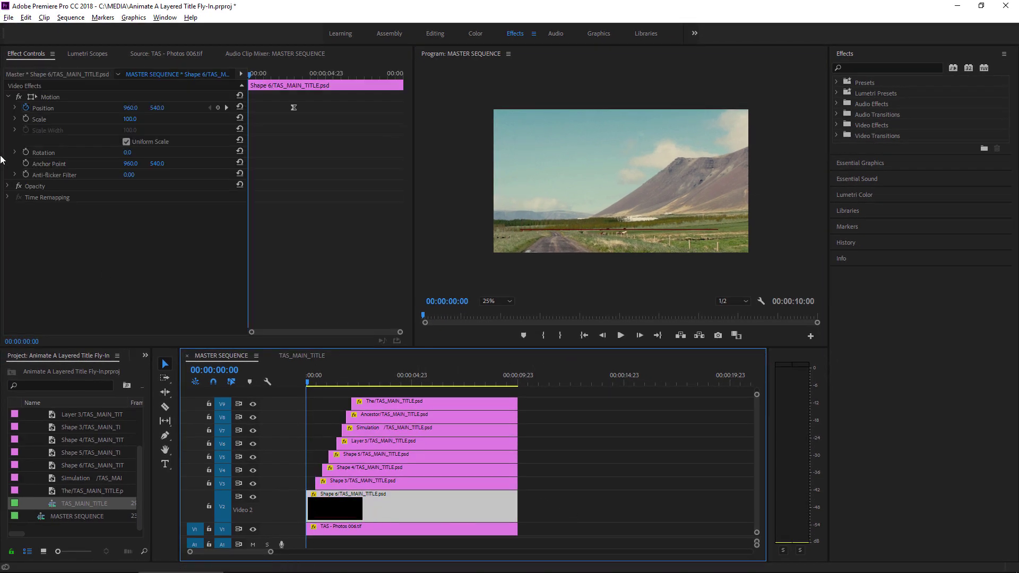
click(49, 97)
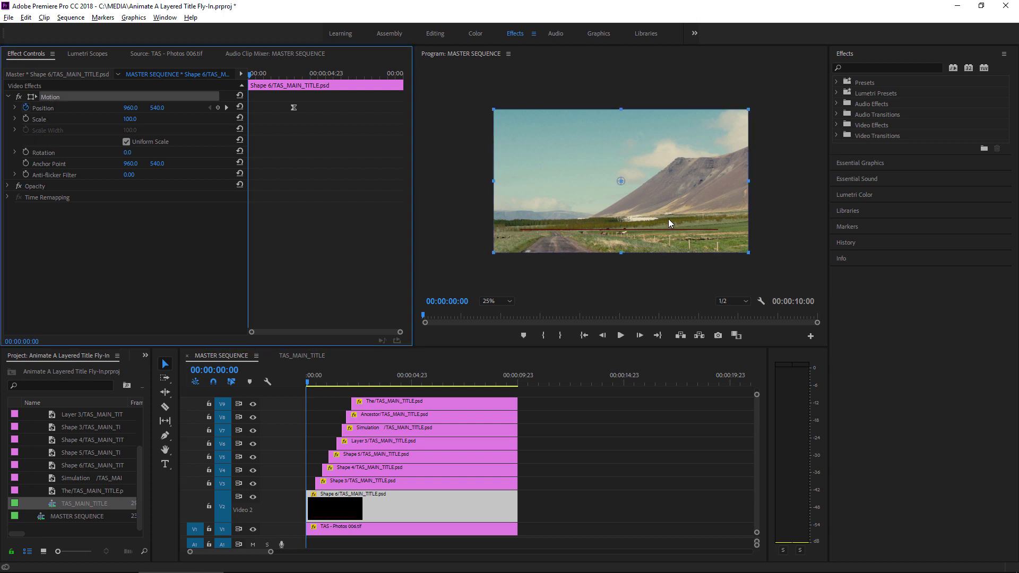
drag(668, 218, 402, 221)
Start Shape 3 above the frame at Position 952, -584.
click(326, 436)
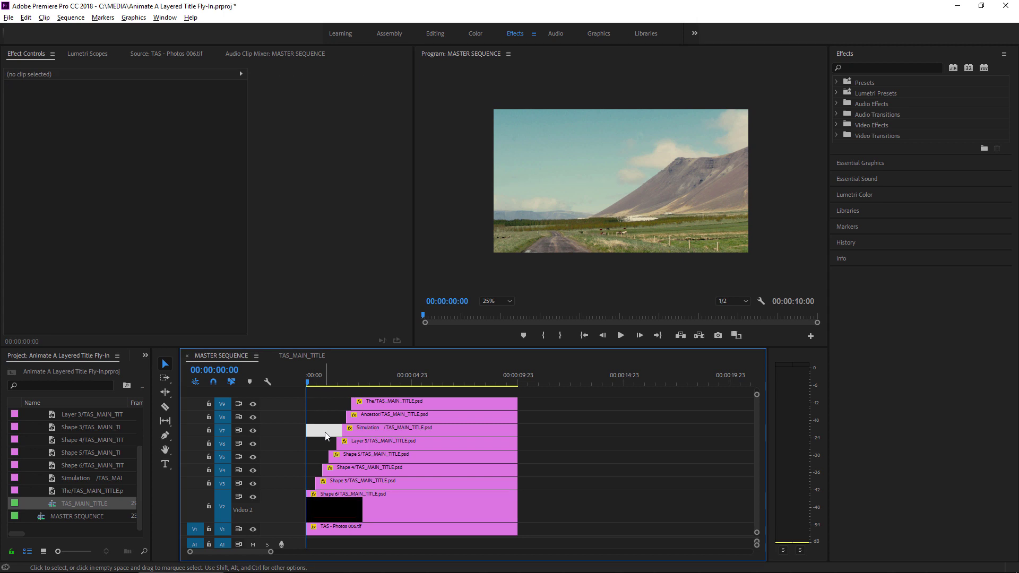
key(space)
key(space)
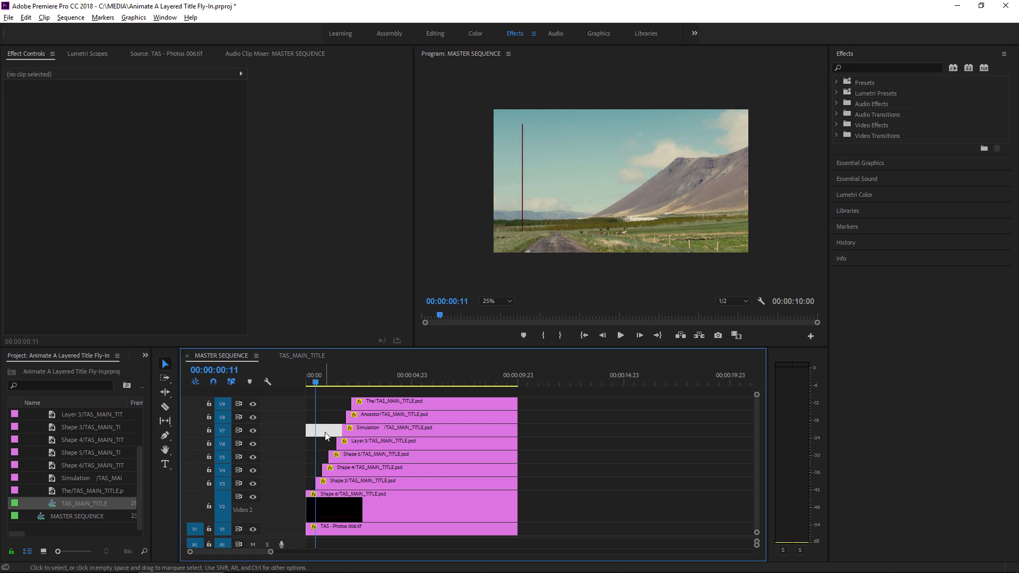
click(352, 482)
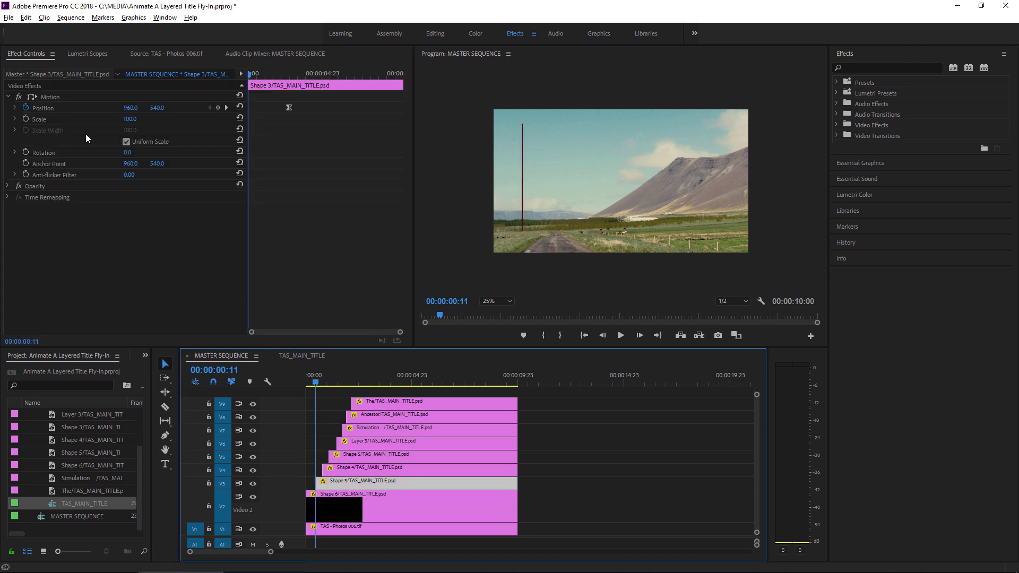
click(55, 98)
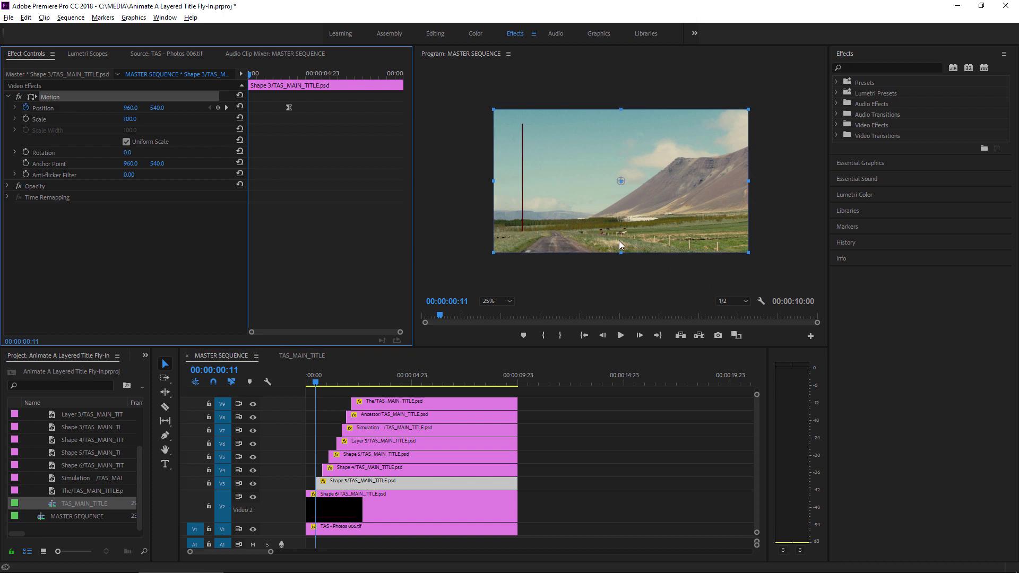
drag(617, 242, 616, 90)
Start Shape 4 below the frame at its first frame.
click(362, 473)
key(Down)
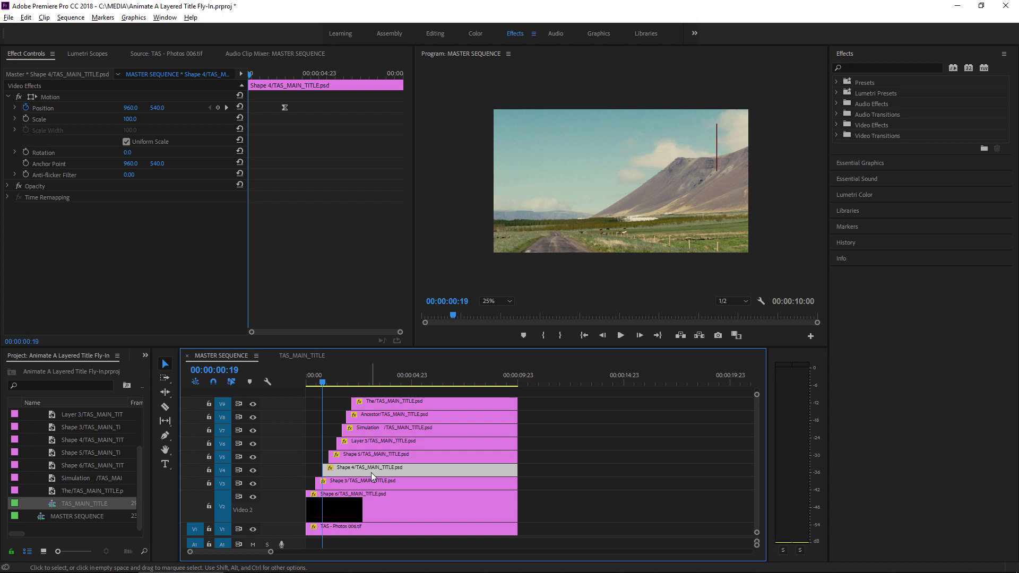
click(53, 98)
drag(719, 169, 711, 327)
Select Shape 5 at its first frame with its Motion controls active.
click(419, 460)
key(Down)
click(50, 98)
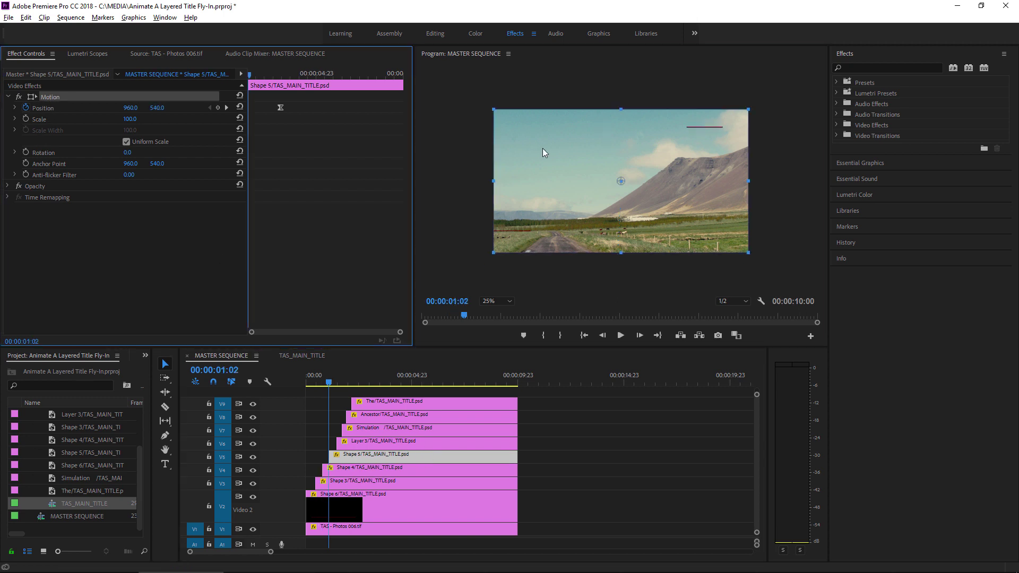
Start Shape 5 off-frame to the right and Layer 3 below the frame.
drag(544, 148, 665, 149)
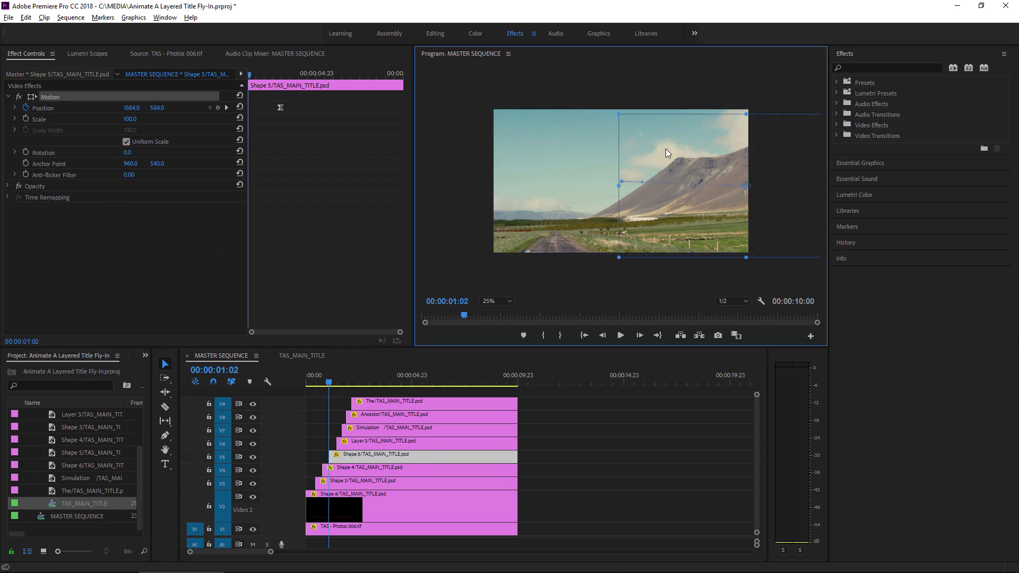
click(393, 442)
key(Down)
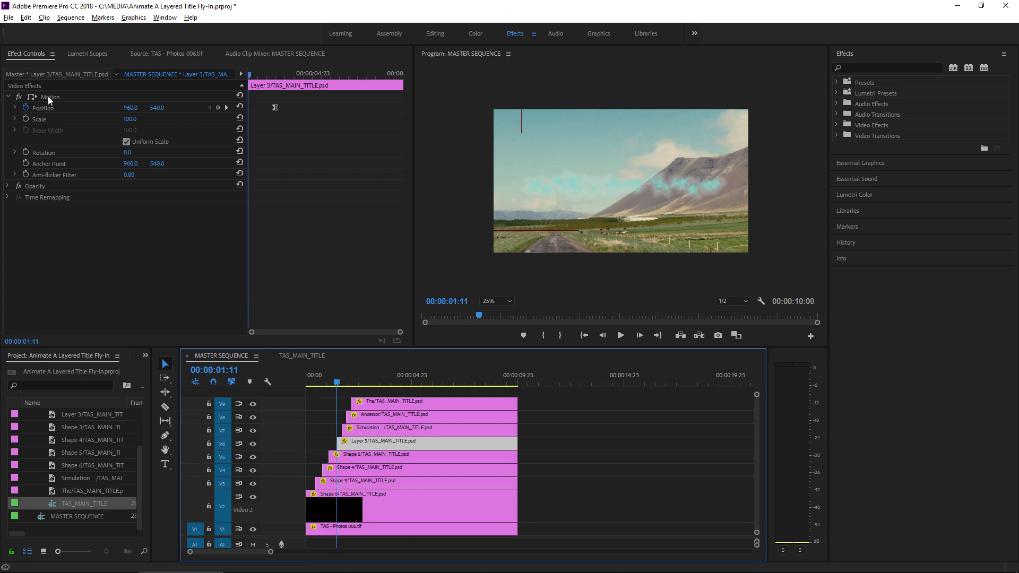
click(49, 97)
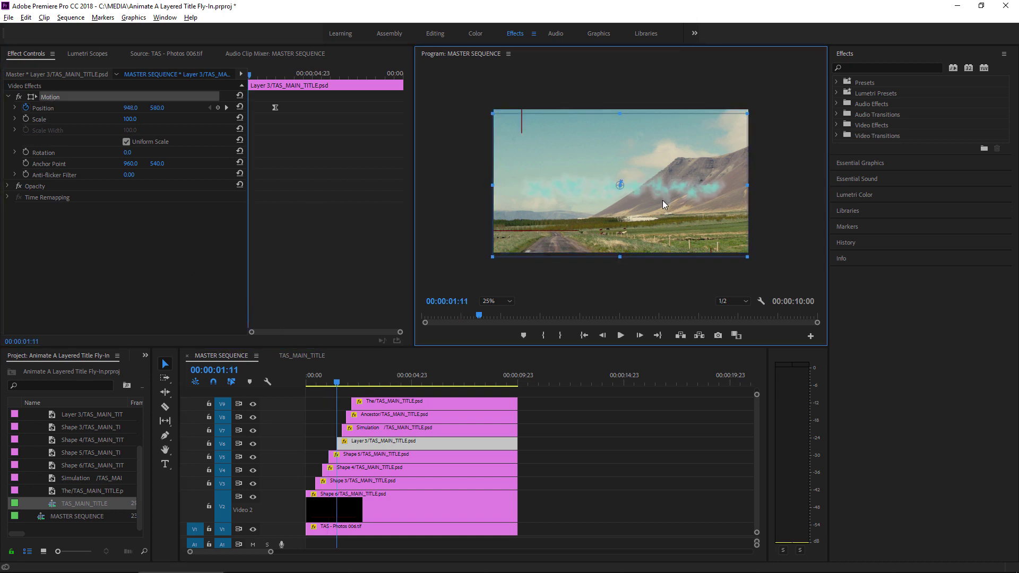
drag(661, 201, 665, 298)
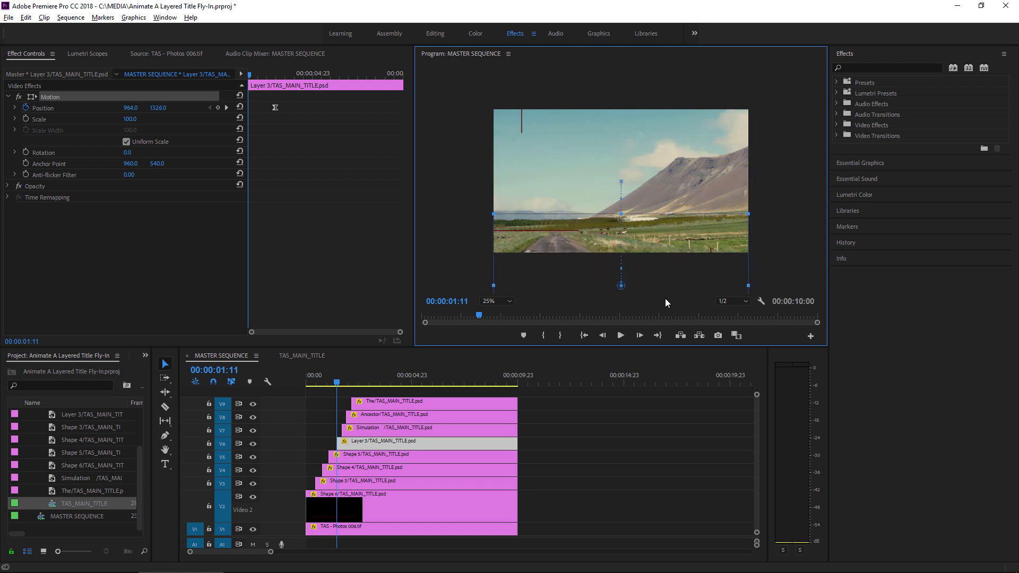
Start the Simulation word off-frame right at Position 1876, 536.
click(390, 431)
key(Down)
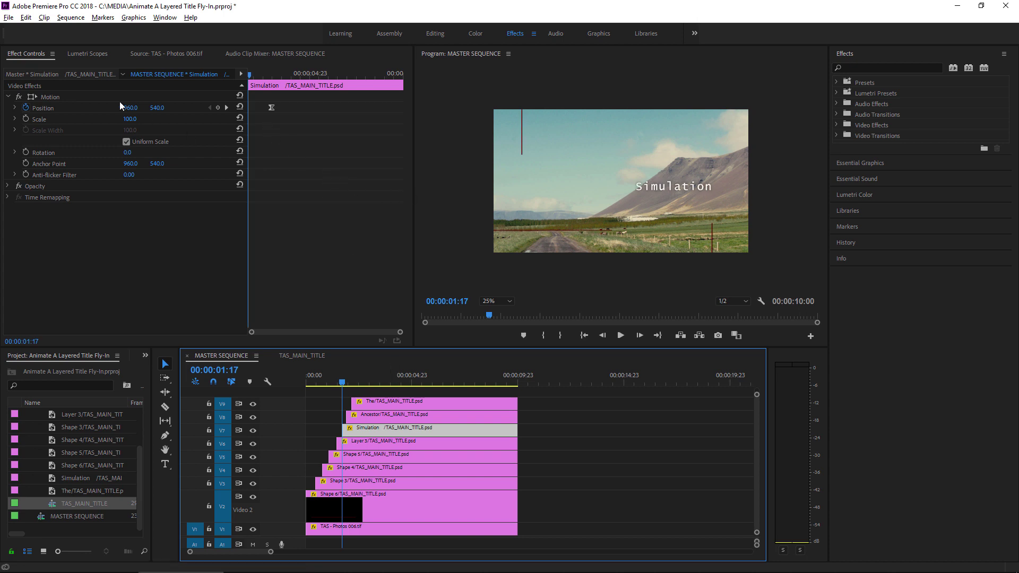
click(50, 97)
drag(585, 215, 707, 214)
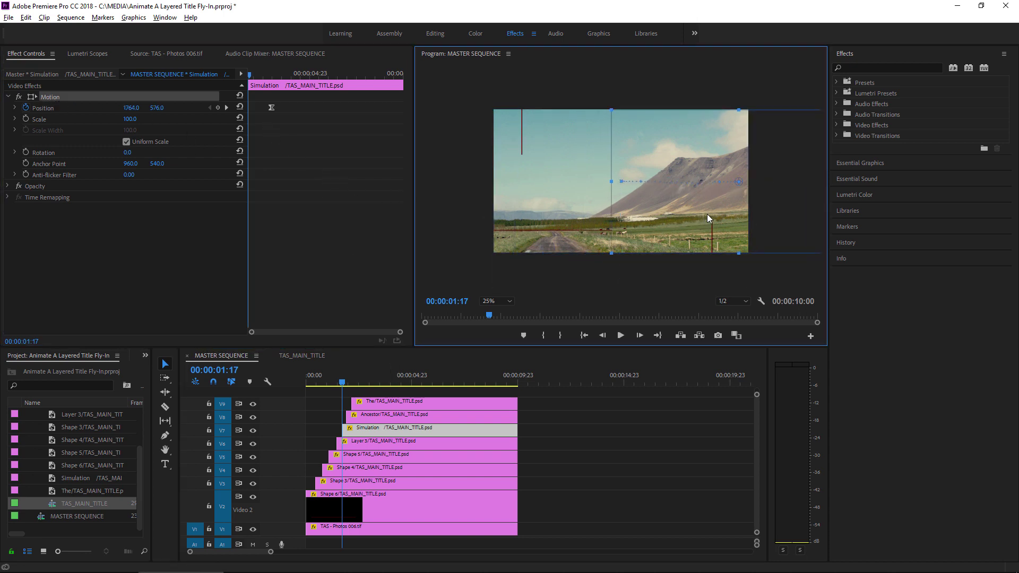
Start Ancestor above the frame at 880, -224 and The off-frame left at 120, 560.
click(437, 416)
key(Down)
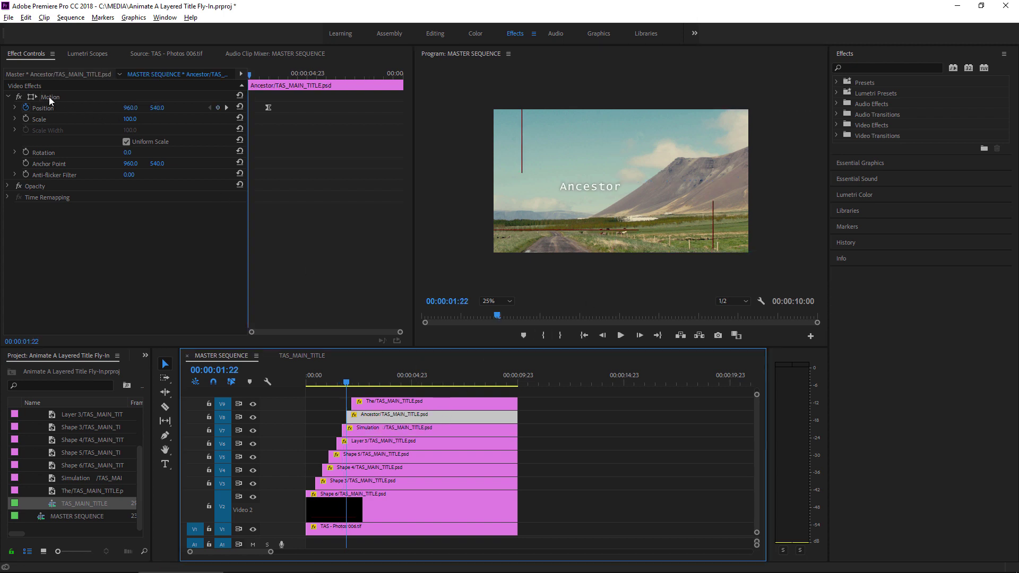
click(52, 96)
drag(601, 190, 594, 81)
click(435, 403)
key(Down)
click(59, 98)
drag(557, 199, 452, 208)
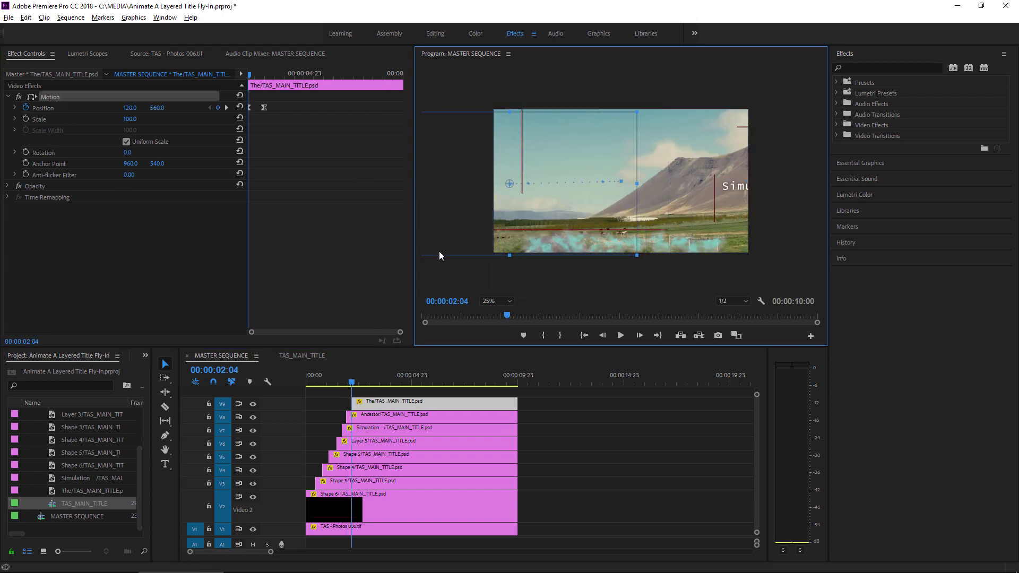
Return the preview to Fit and play from the start, stopping at 00:00:04:02 once assembled.
drag(332, 382, 297, 381)
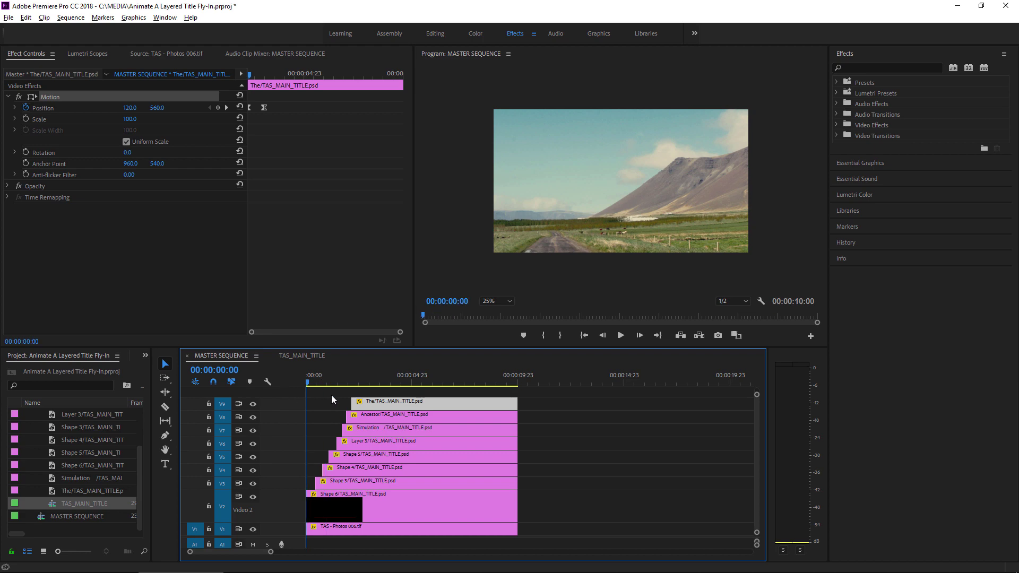
click(507, 303)
click(476, 317)
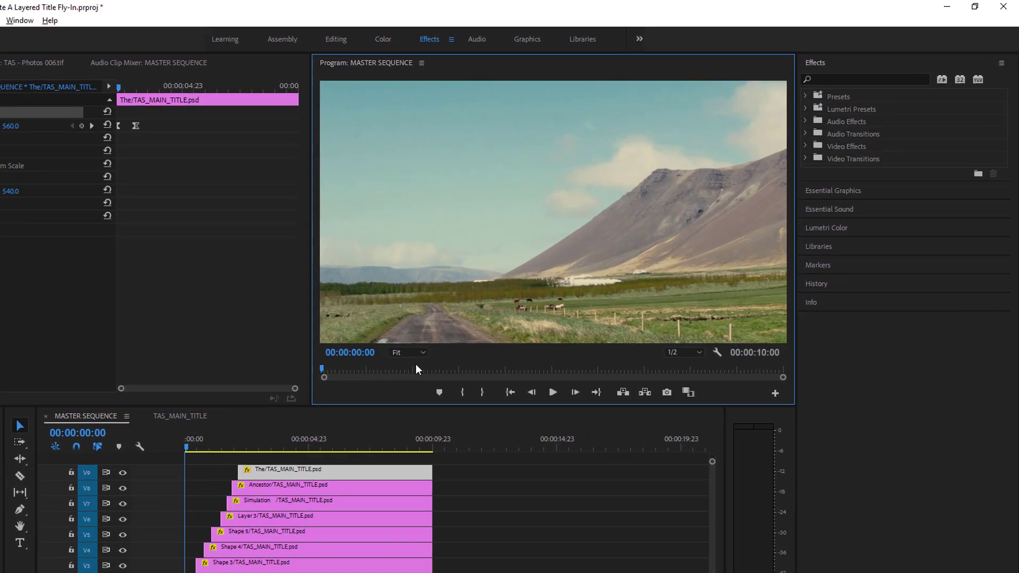
click(485, 450)
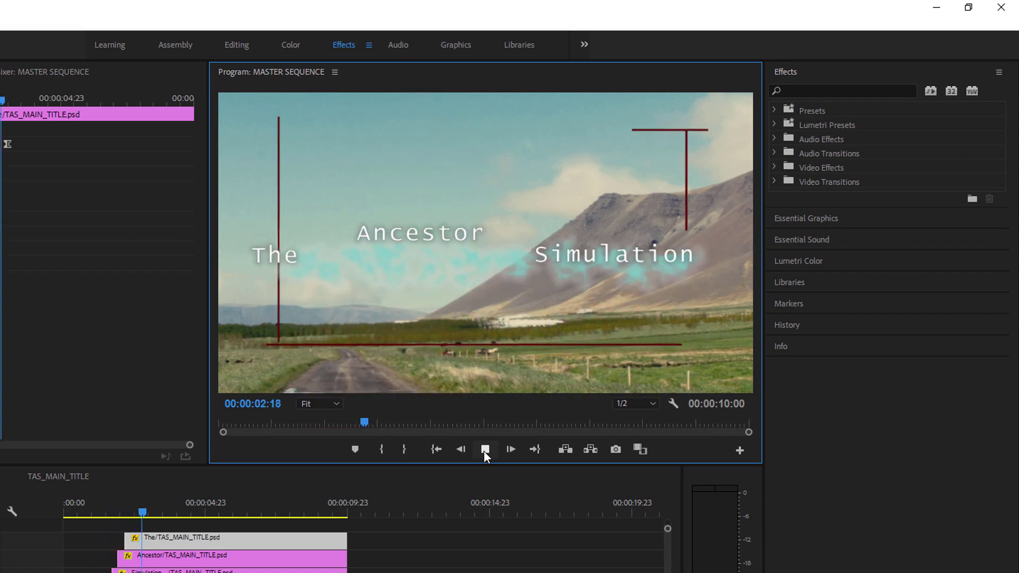
click(484, 450)
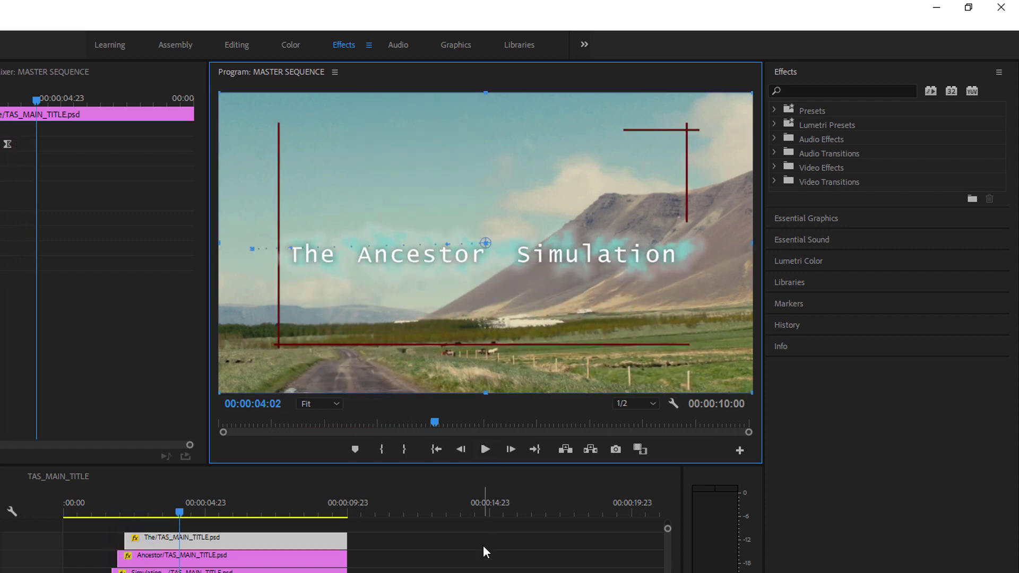